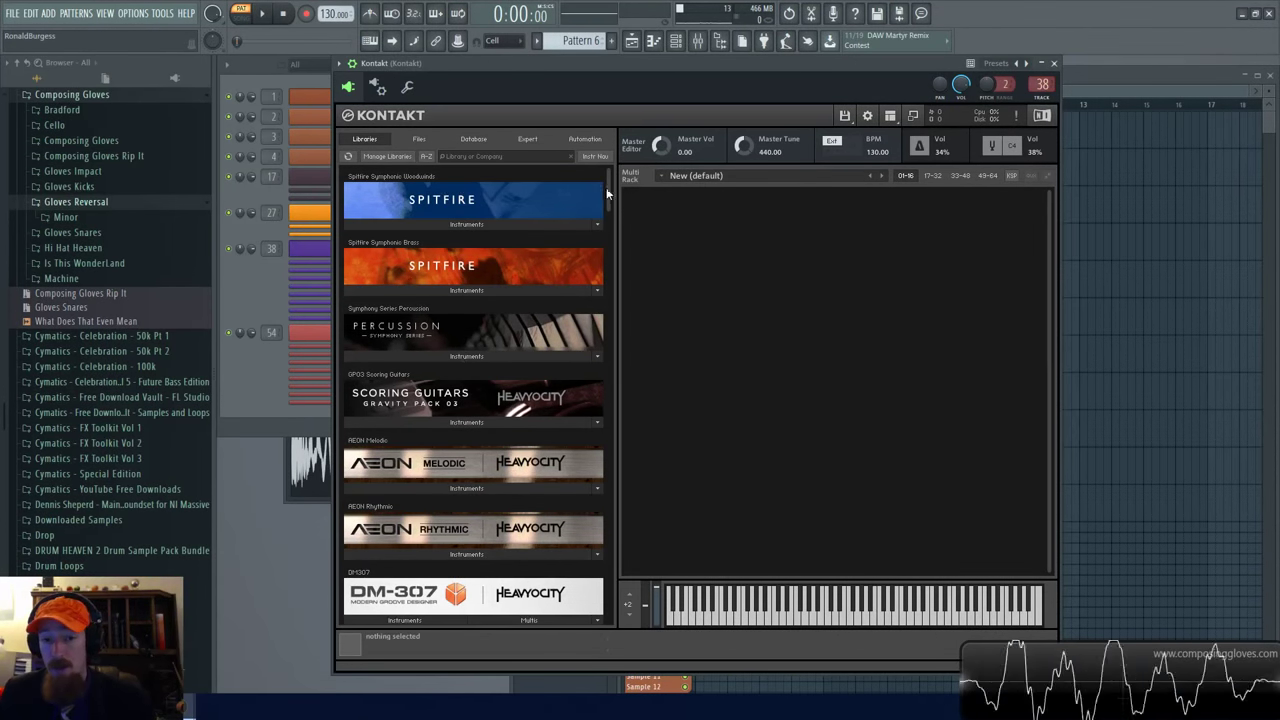
Shift the Kontakt window slightly left and open File Explorer at Quick access.
drag(607, 193, 586, 158)
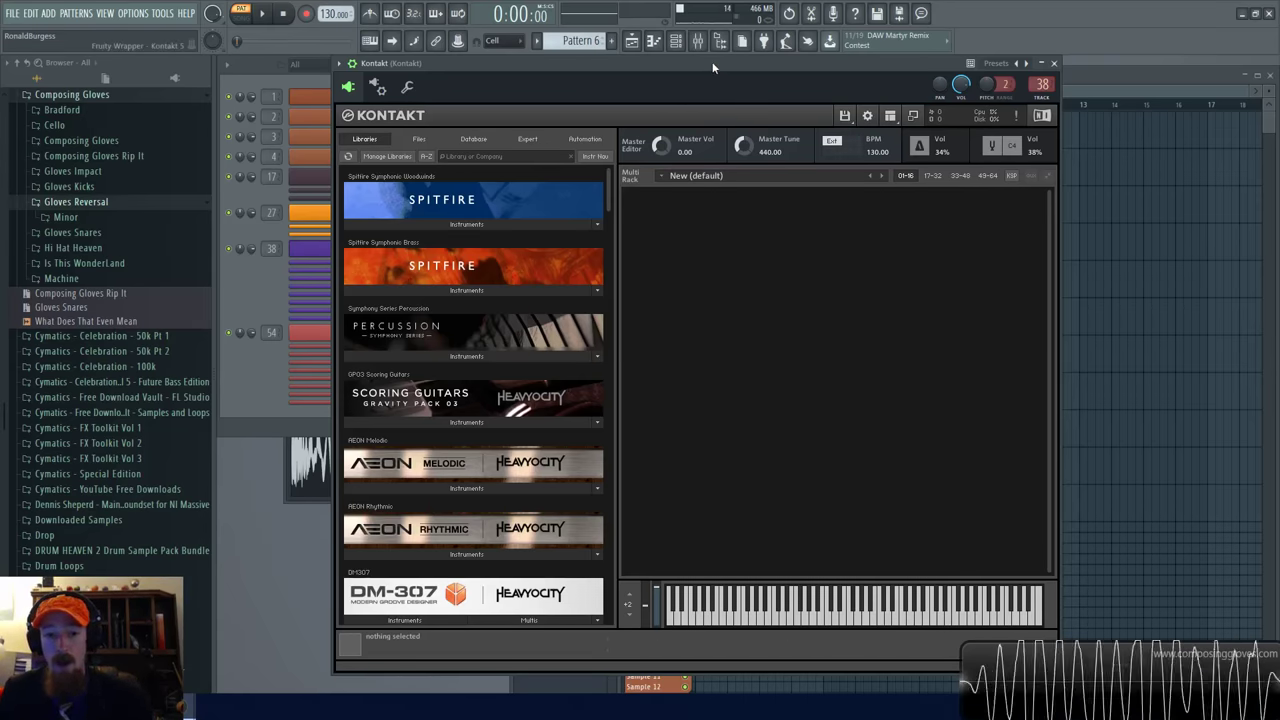
drag(713, 62, 709, 62)
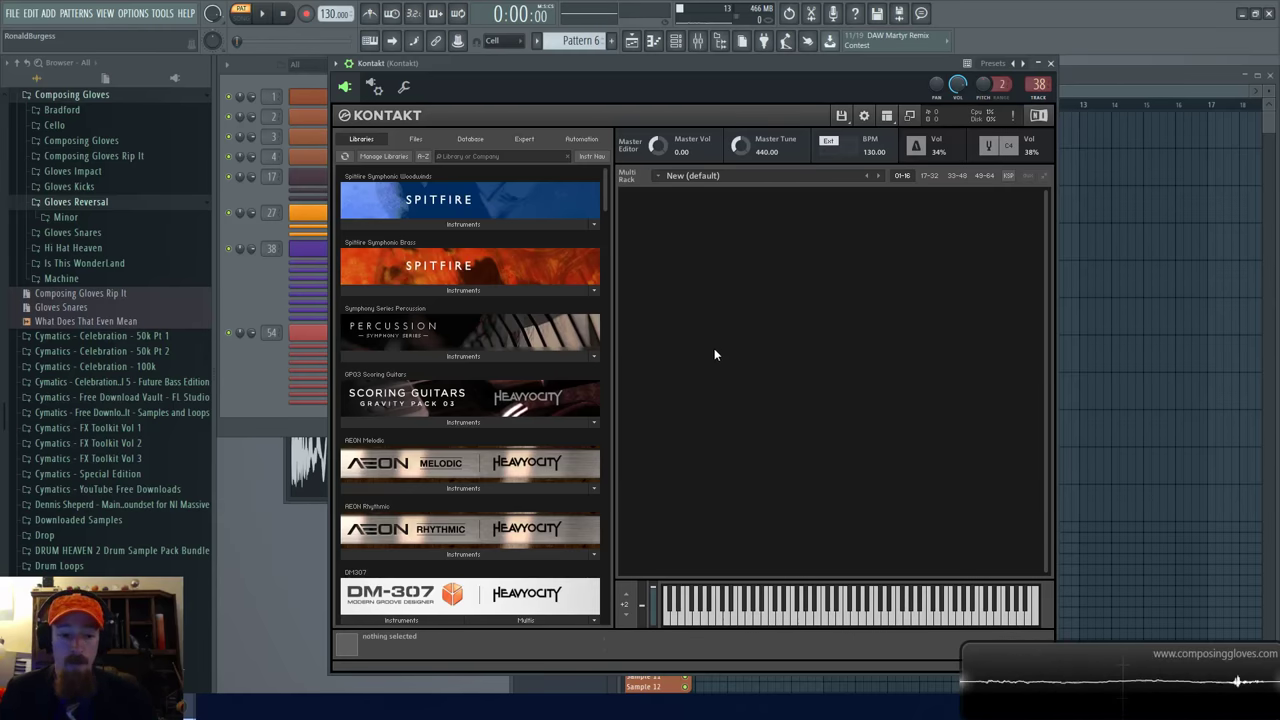
key(super+e)
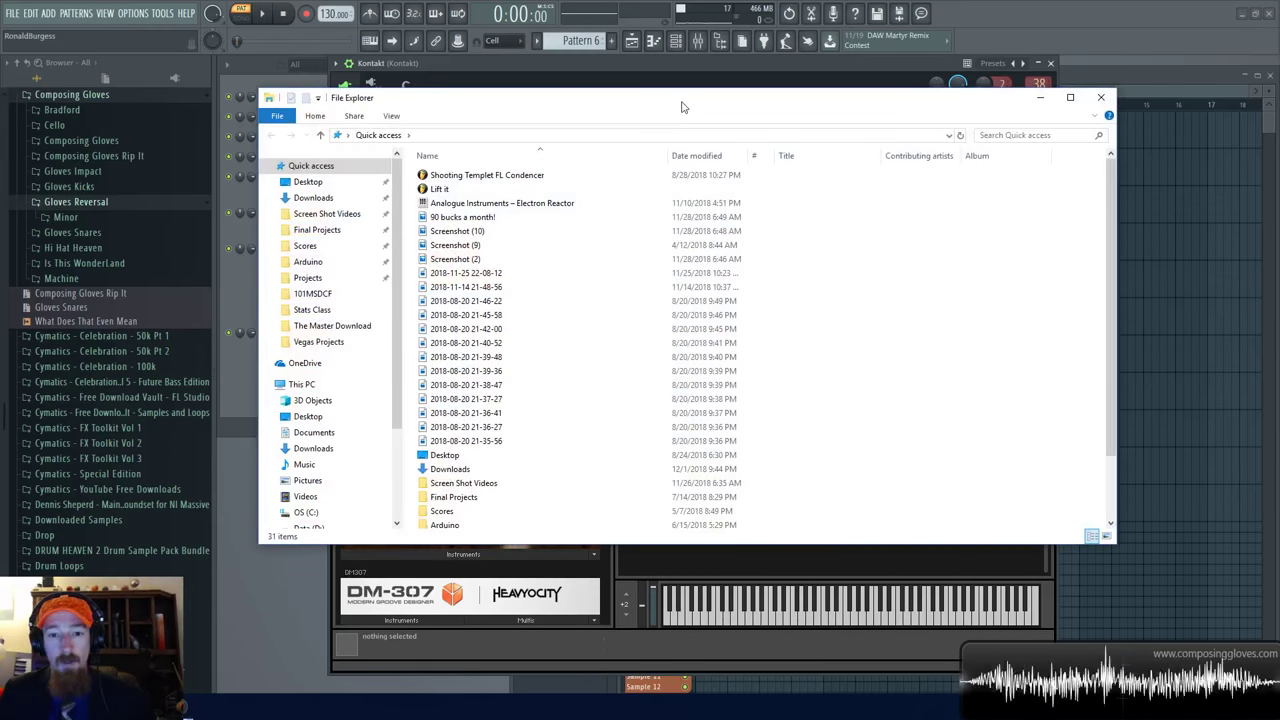
Open Kontakt Libs on Samsung 860 EVO (O:) and move Explorer right to uncover Kontakt.
scroll(400, 300, down, 3)
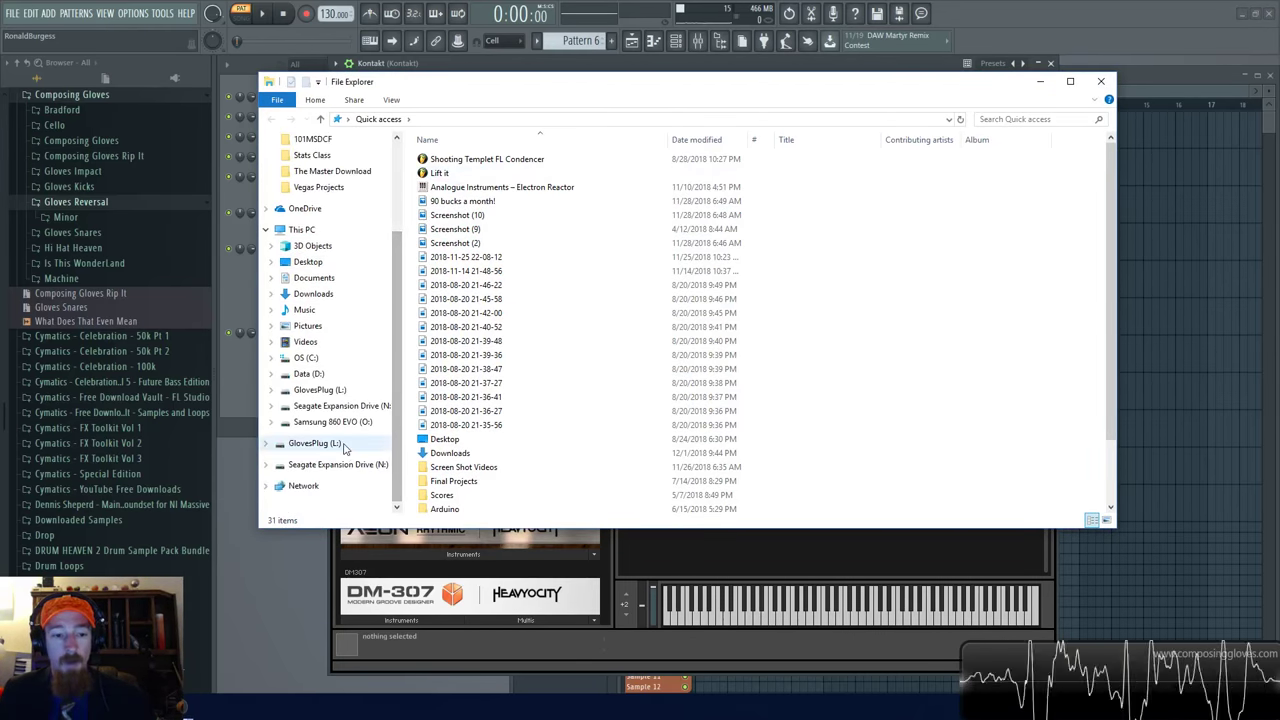
click(343, 497)
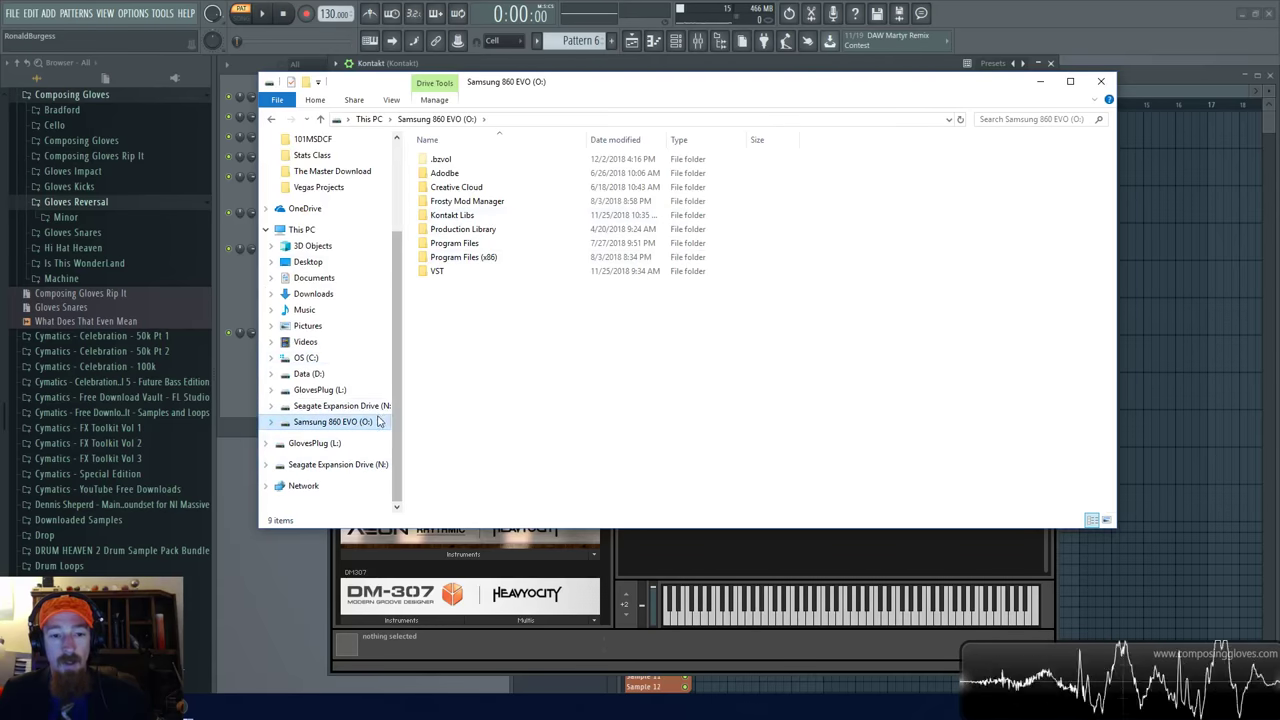
double_click(452, 215)
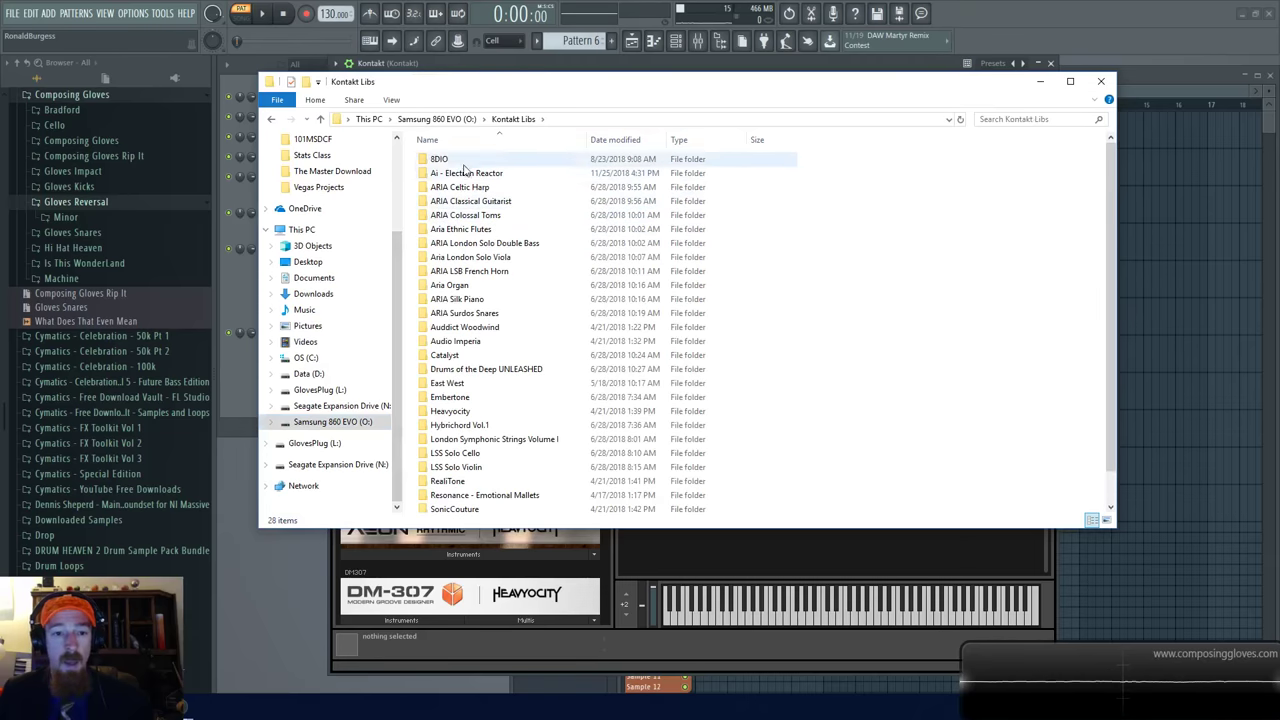
scroll(480, 423, down, 1)
scroll(500, 488, up, 1)
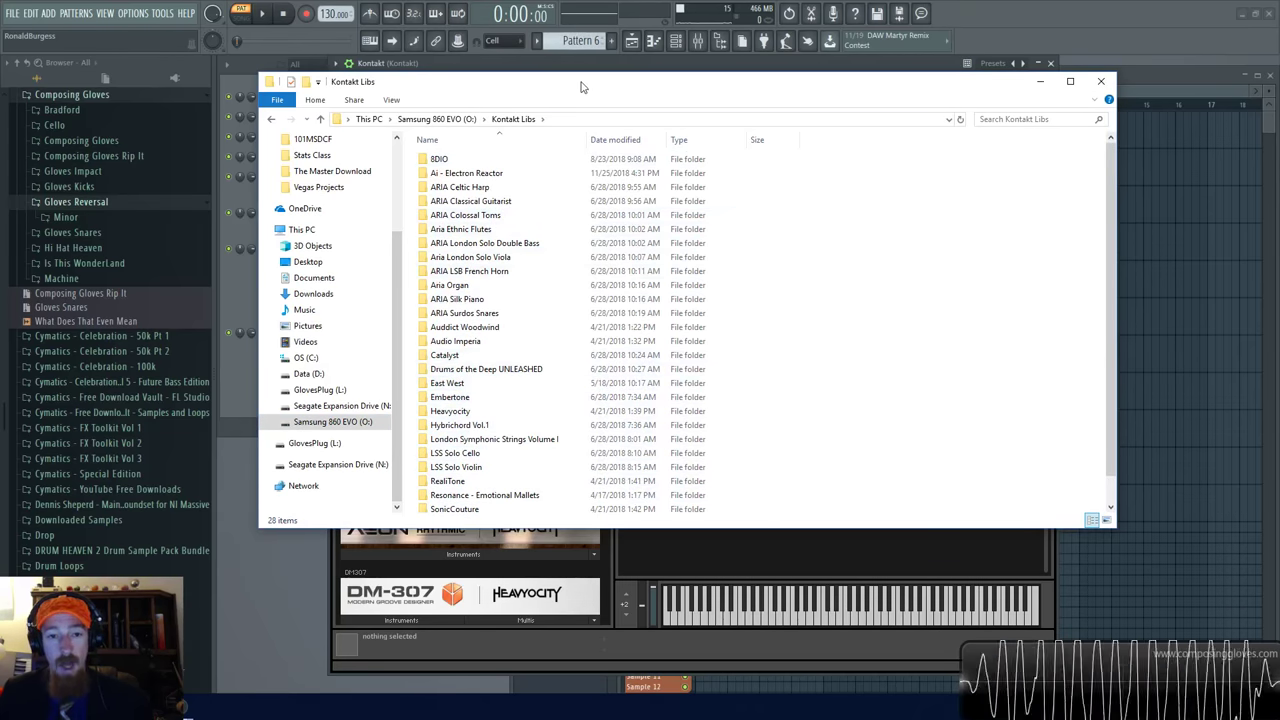
drag(584, 80, 1008, 104)
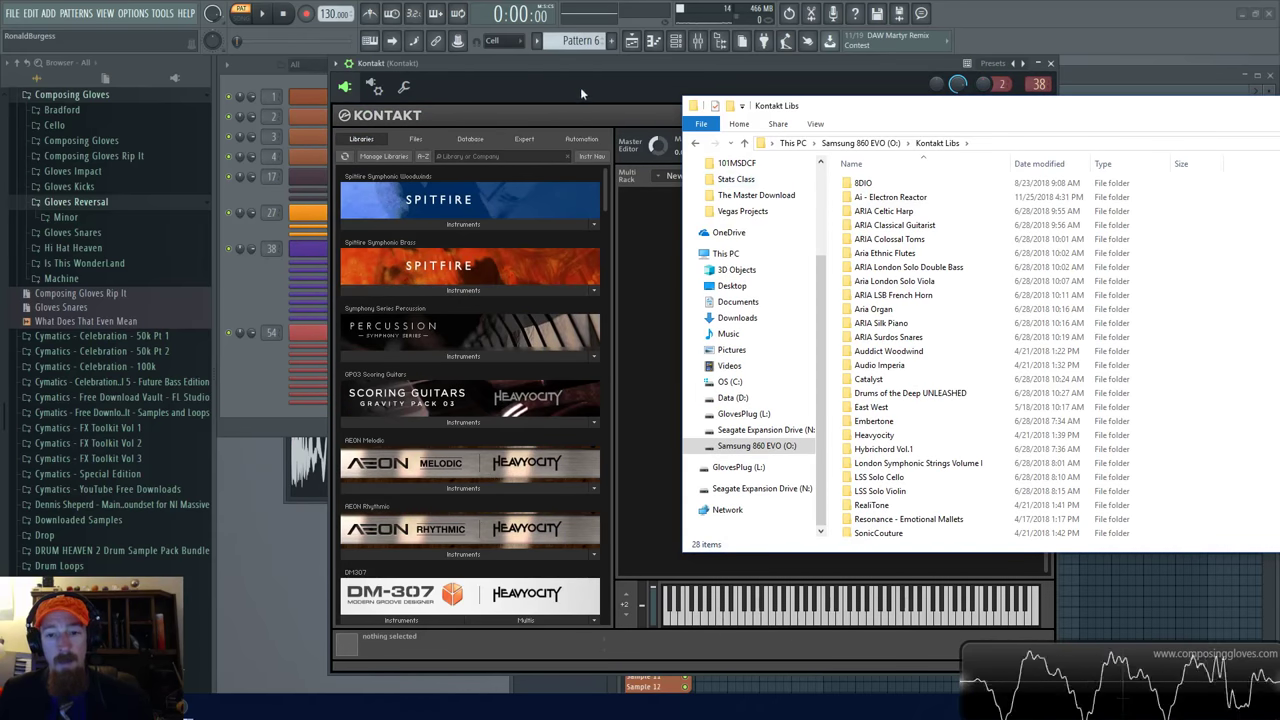
Browse into 8DIO and 8Dio Adagietto, step back to Kontakt Libs, and close Explorer.
double_click(868, 184)
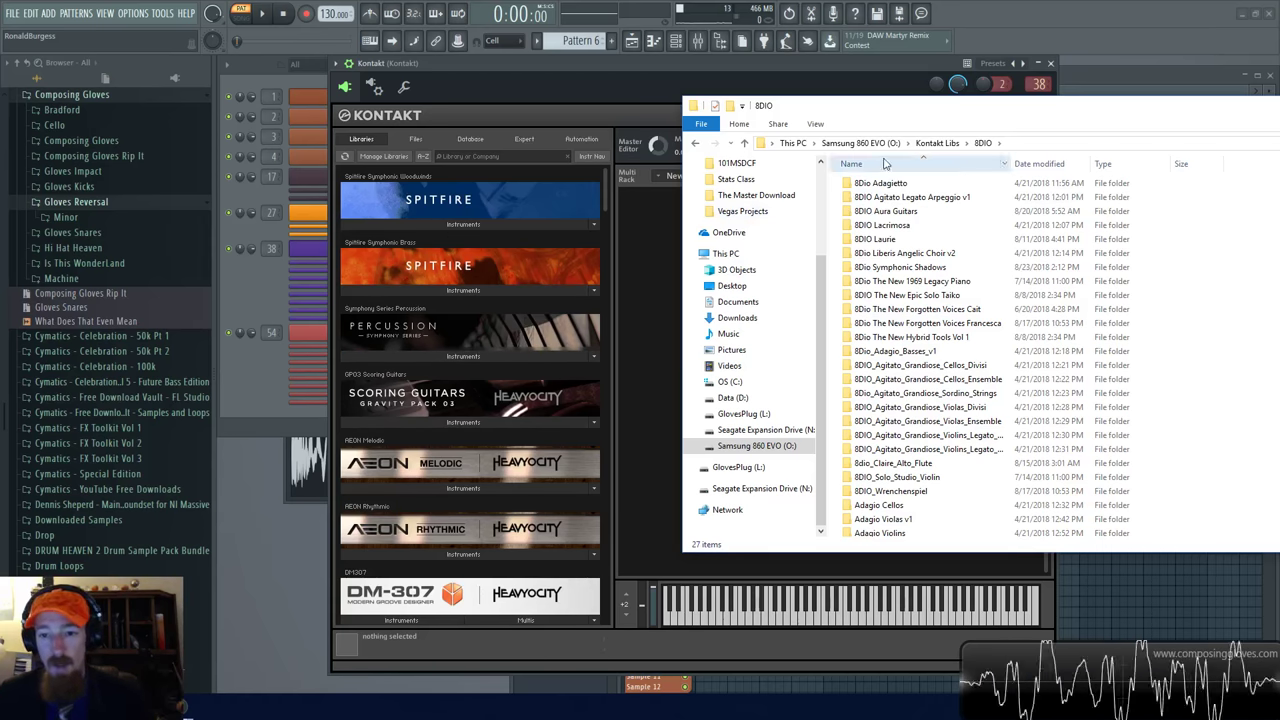
drag(923, 113, 611, 68)
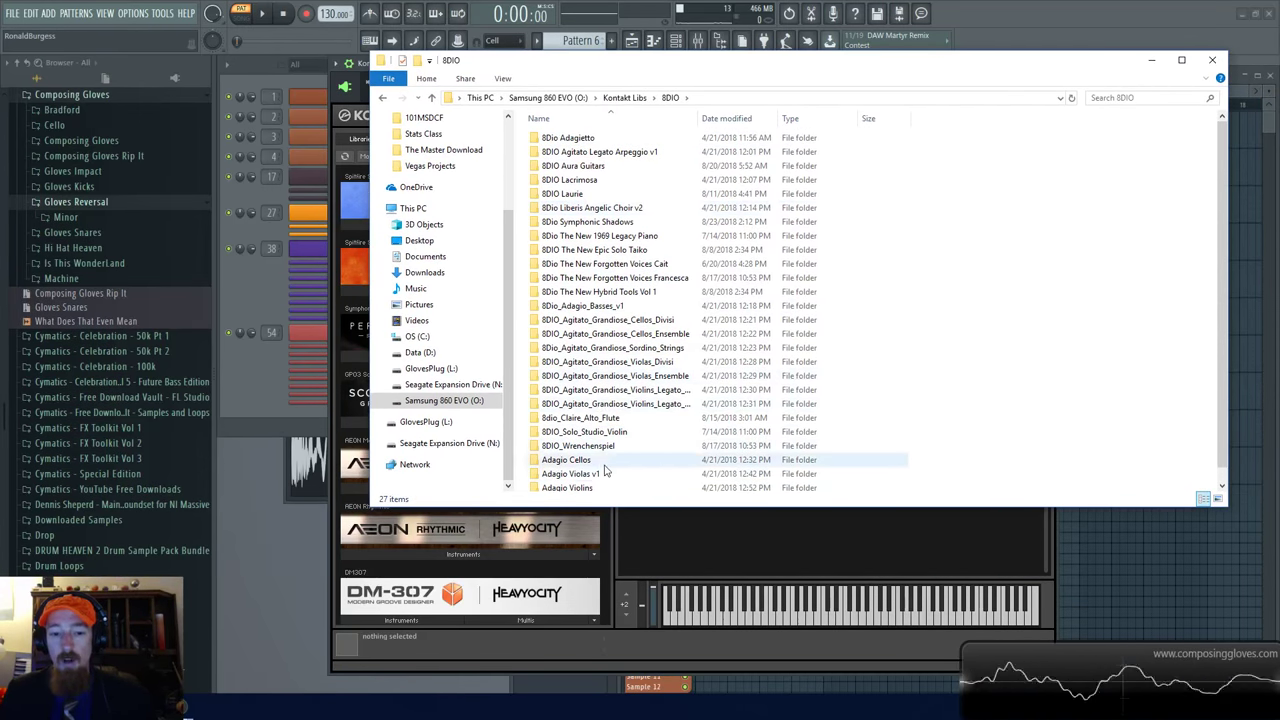
double_click(568, 137)
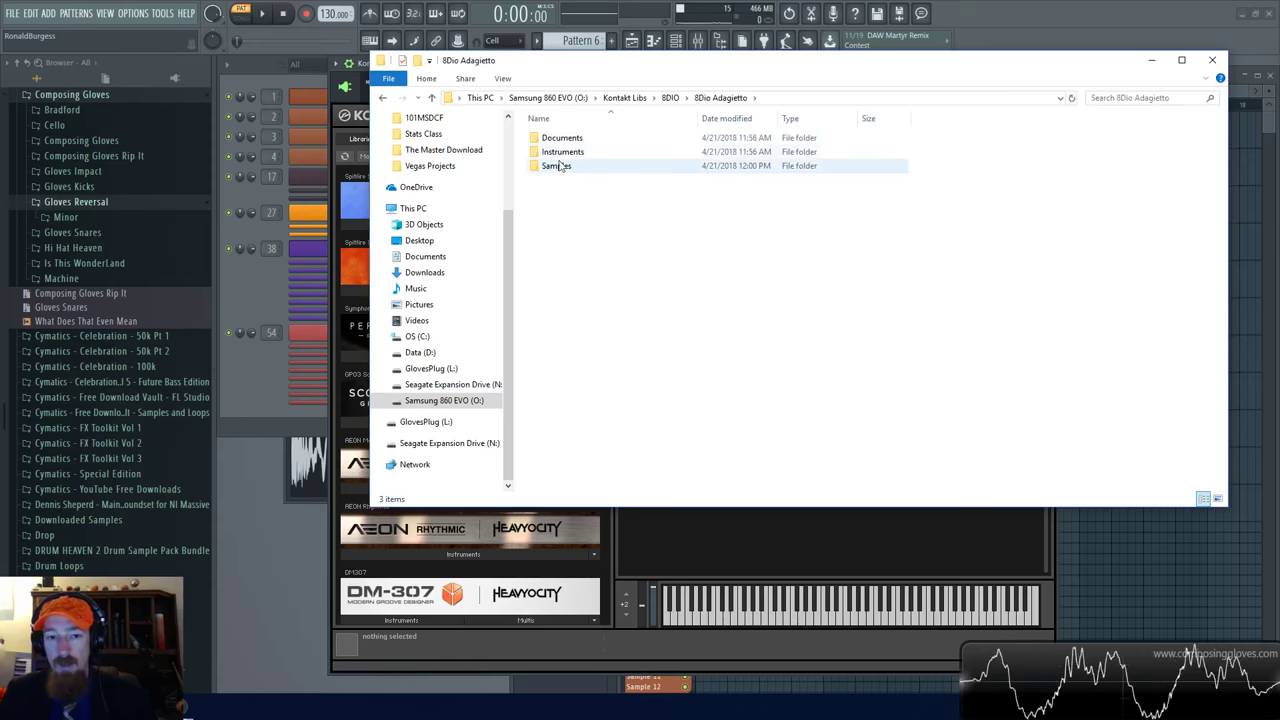
click(670, 97)
click(624, 97)
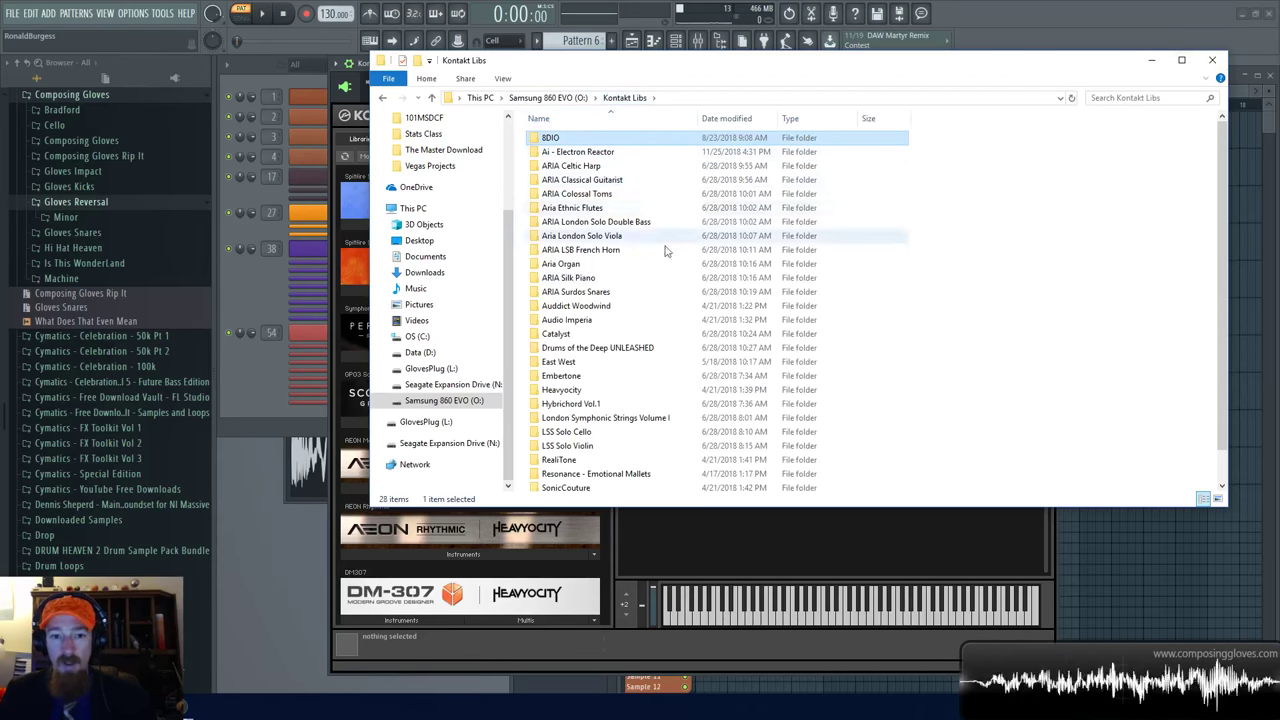
click(1212, 60)
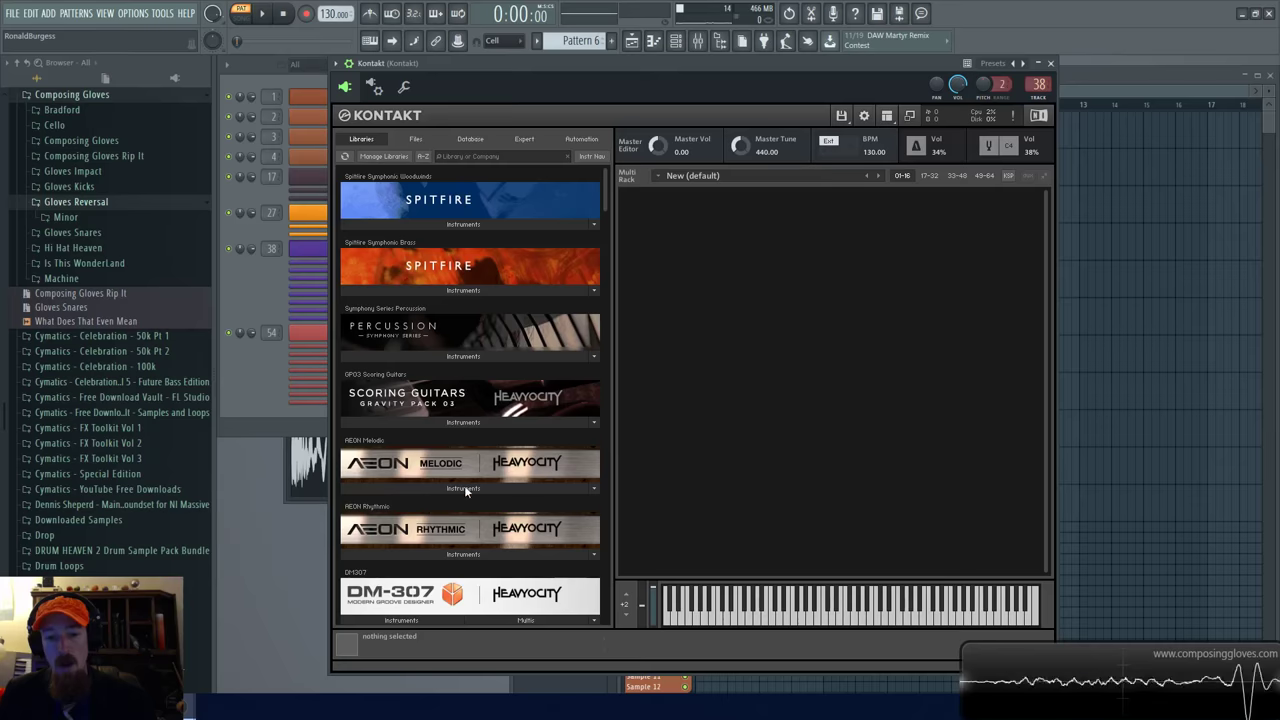
Hide and re-show Kontakt's Browser panel, then switch it to the Files tab.
click(886, 116)
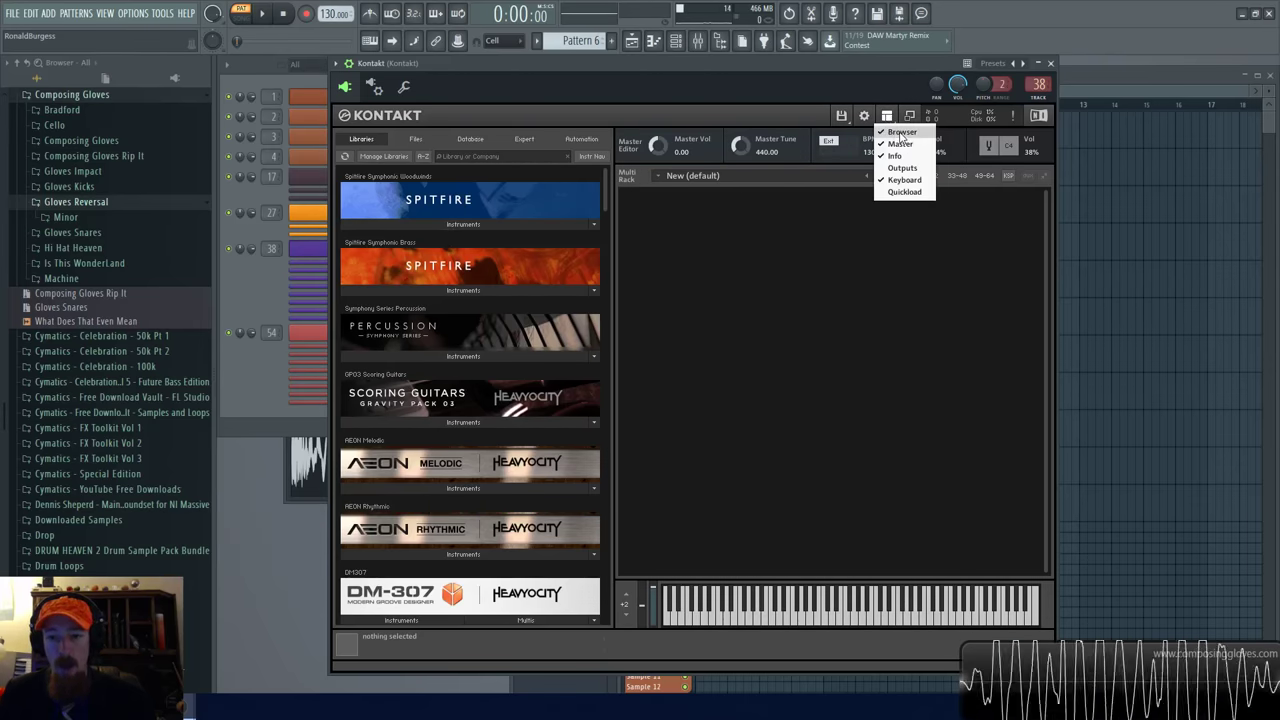
click(901, 132)
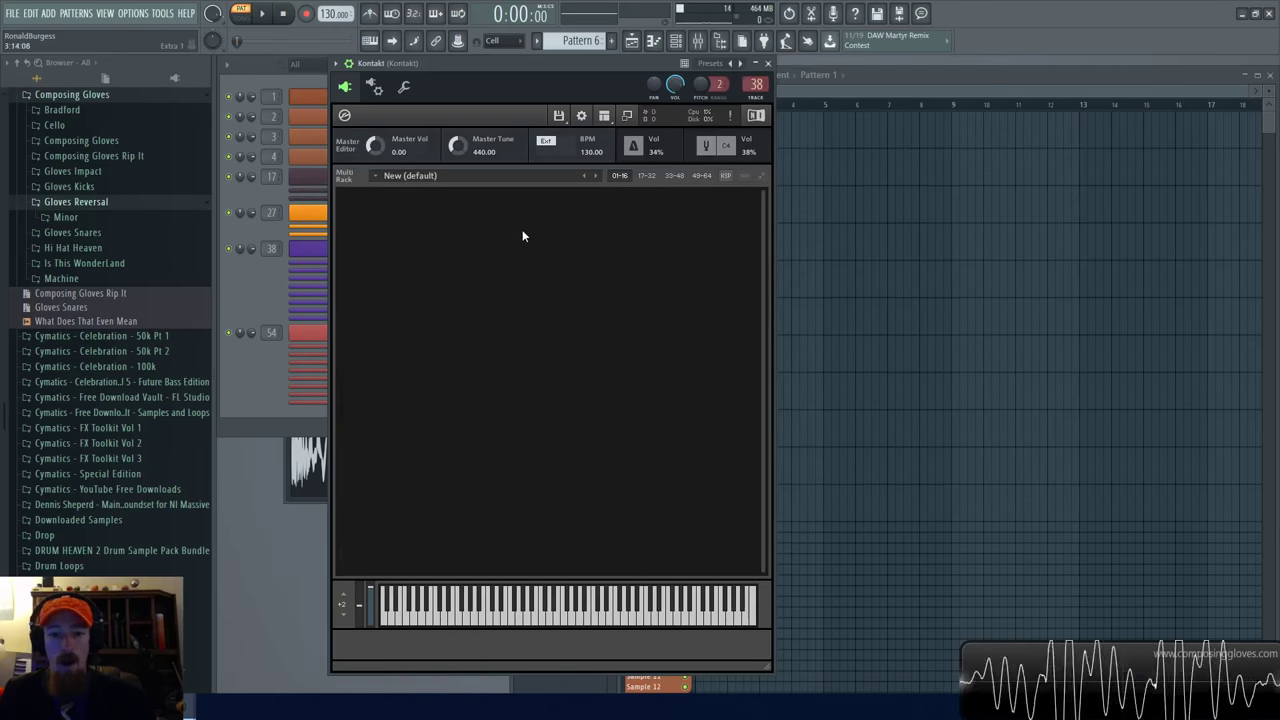
click(604, 116)
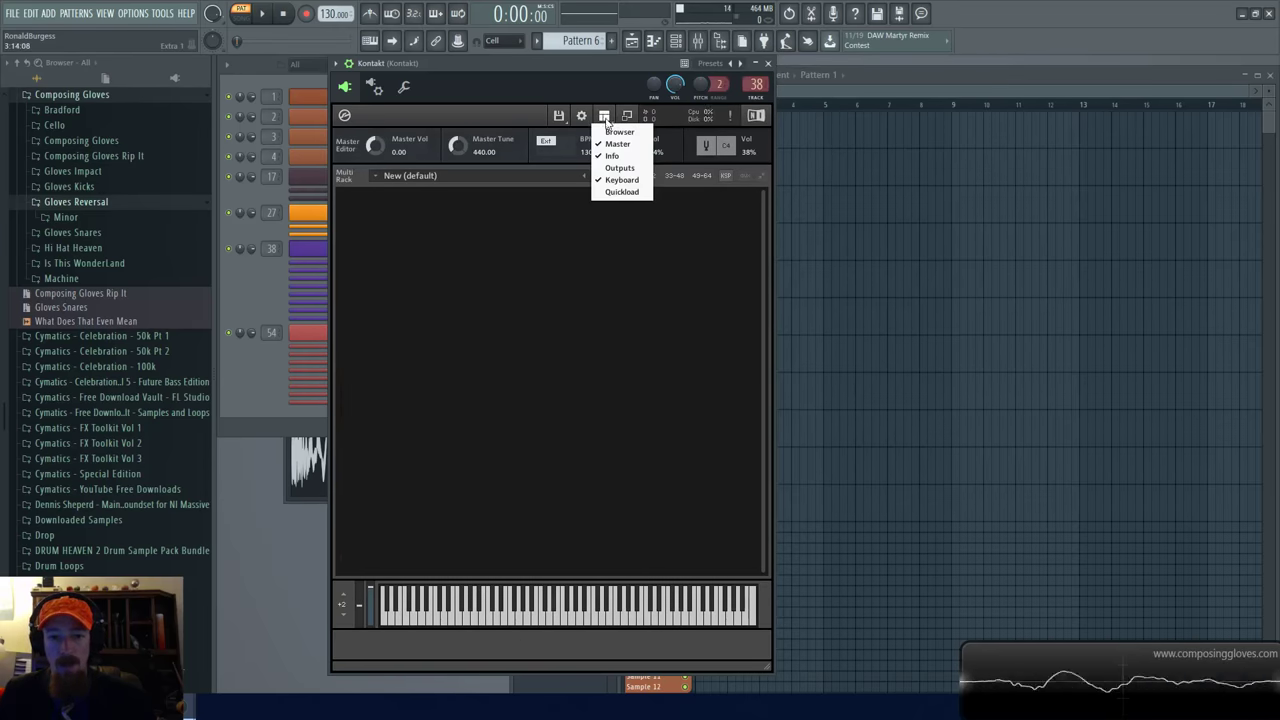
click(620, 132)
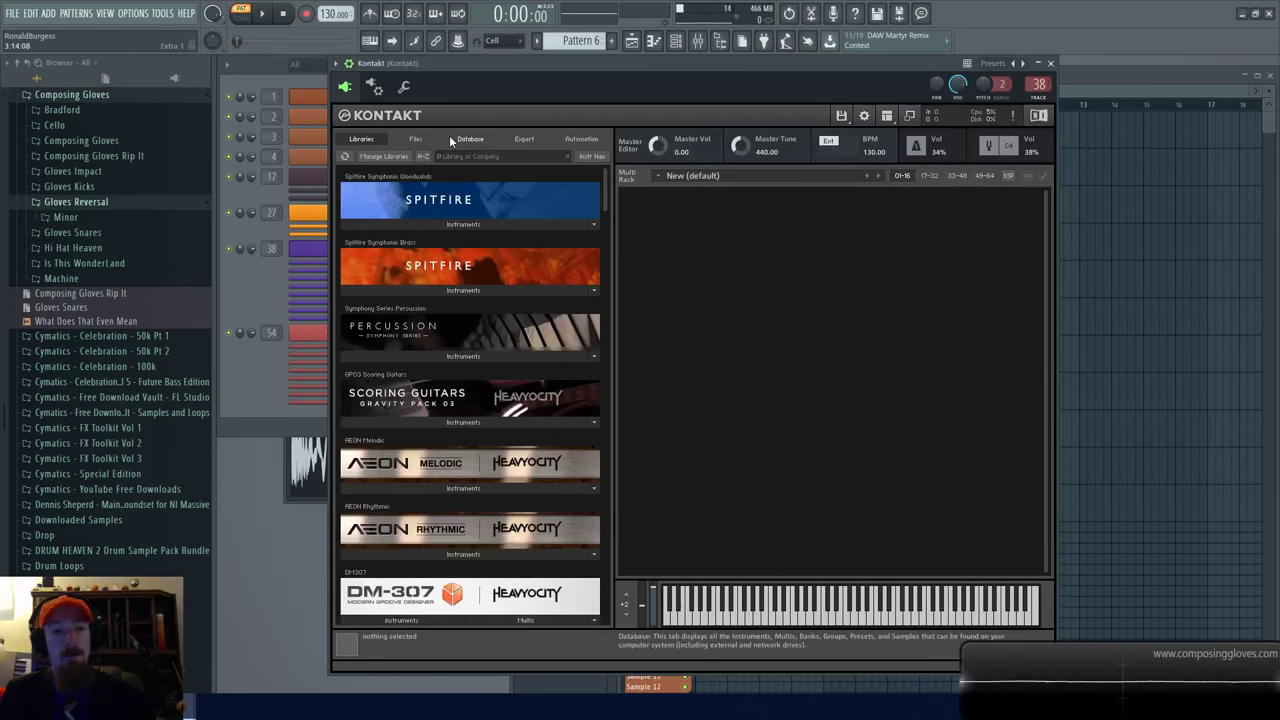
click(418, 139)
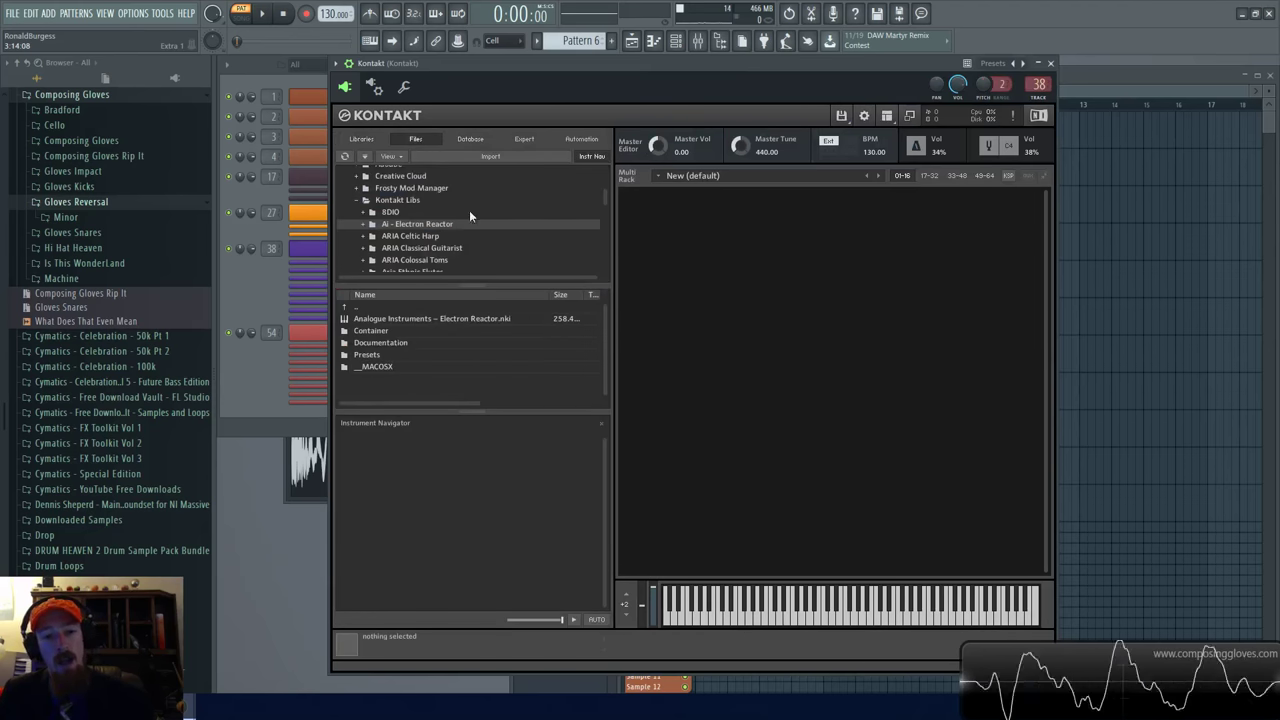
Jump via Quick-jump 2 to the Ai - Electron Reactor folder, listing its .nki.
mouse_move(605, 199)
mouse_down()
mouse_move(603, 163)
mouse_move(599, 224)
mouse_move(598, 202)
mouse_up()
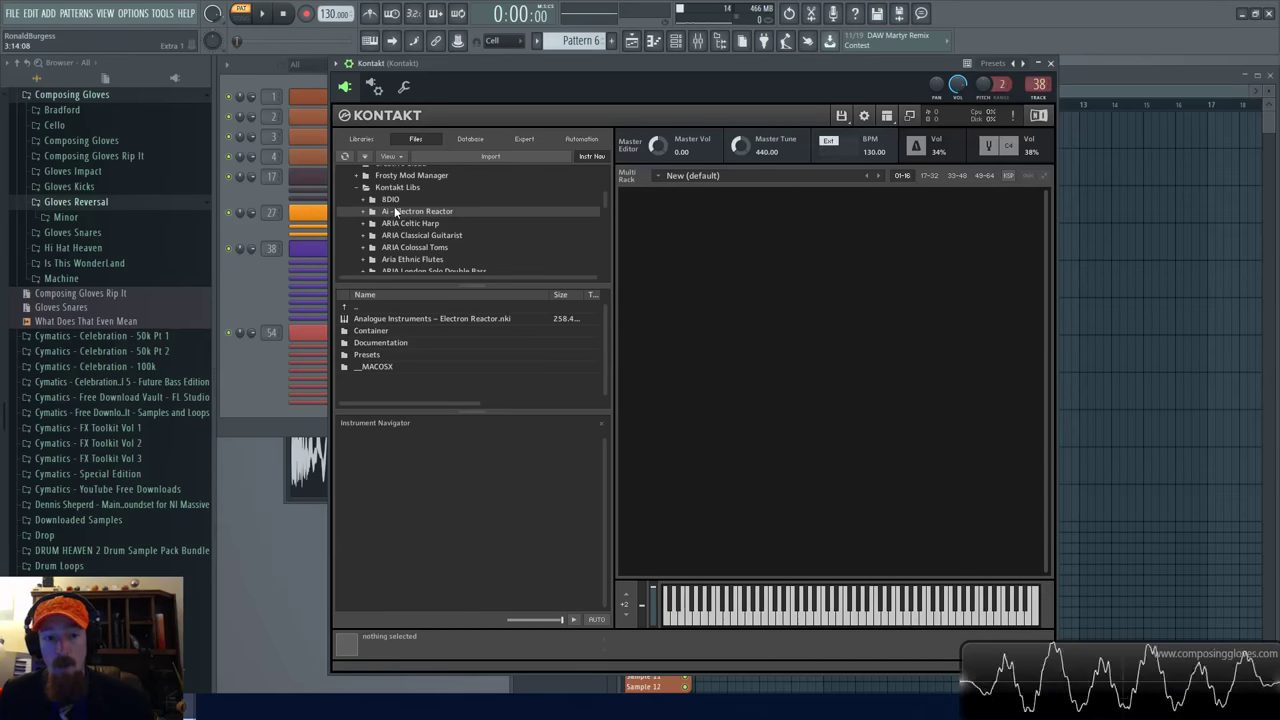
click(393, 156)
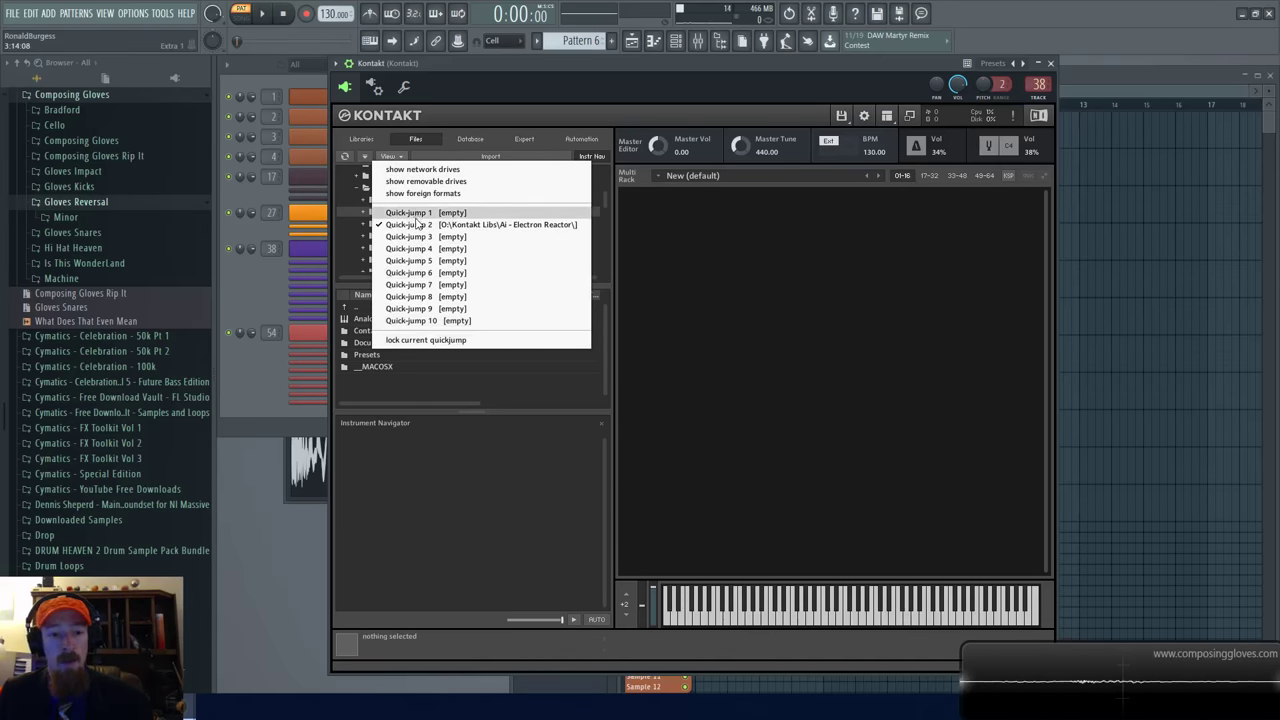
click(533, 222)
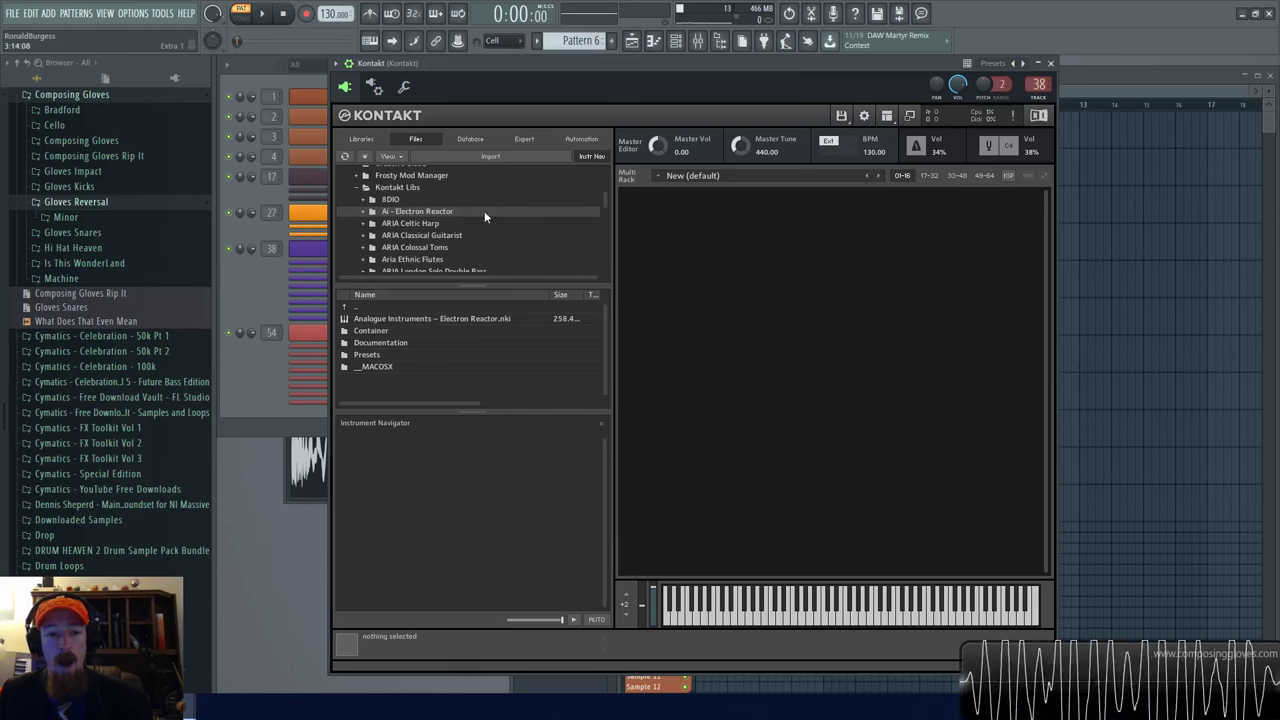
click(391, 157)
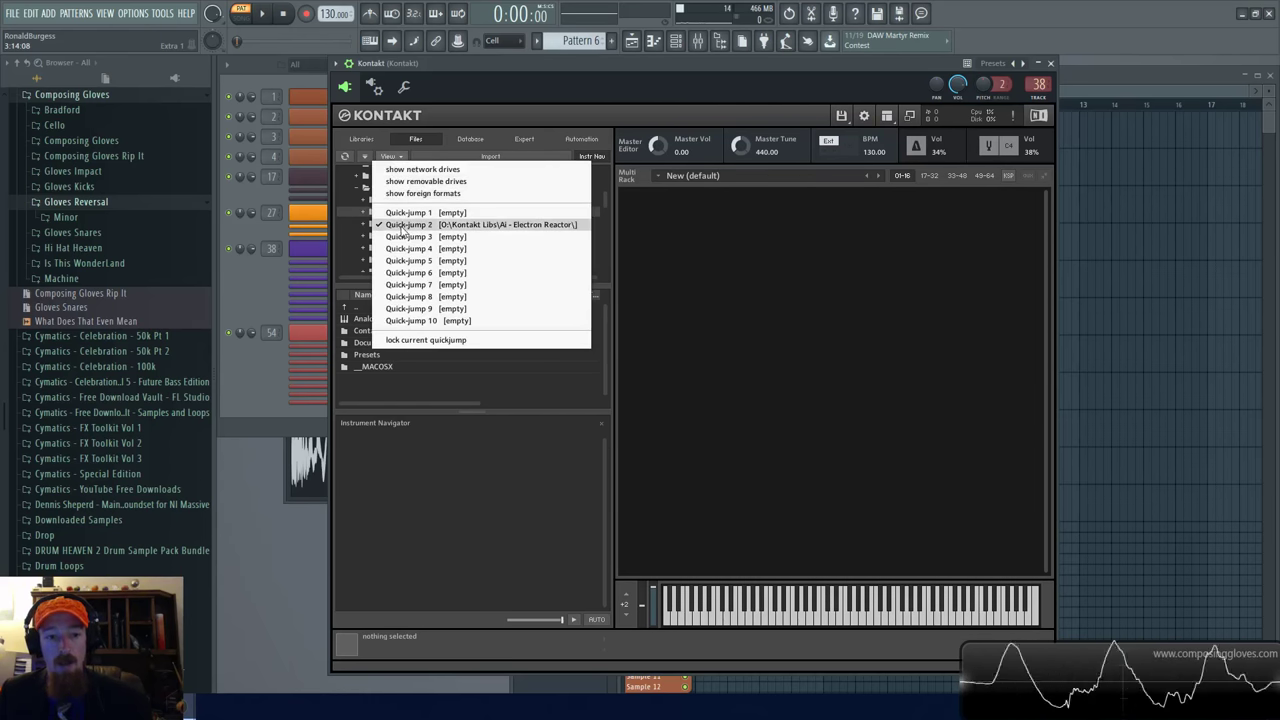
click(606, 207)
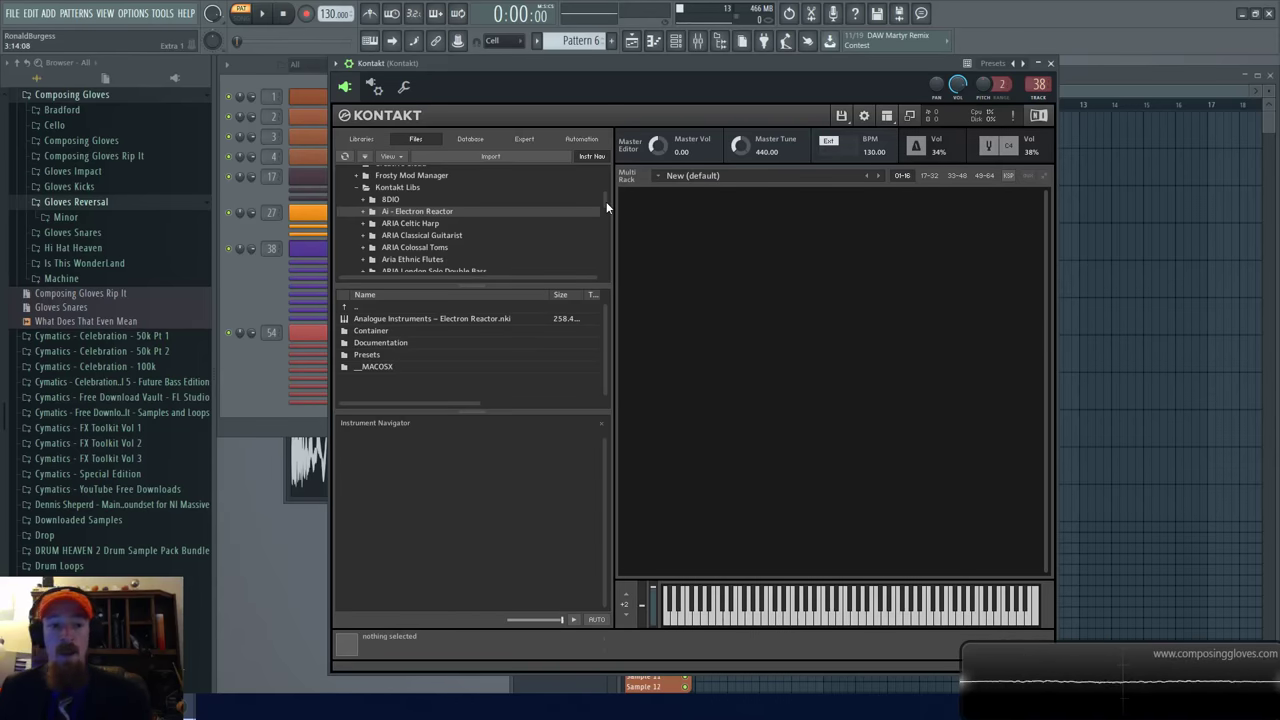
Point Quick-jump 1 at Kontakt Instruments on GlovesPlug (L:).
click(355, 186)
click(390, 157)
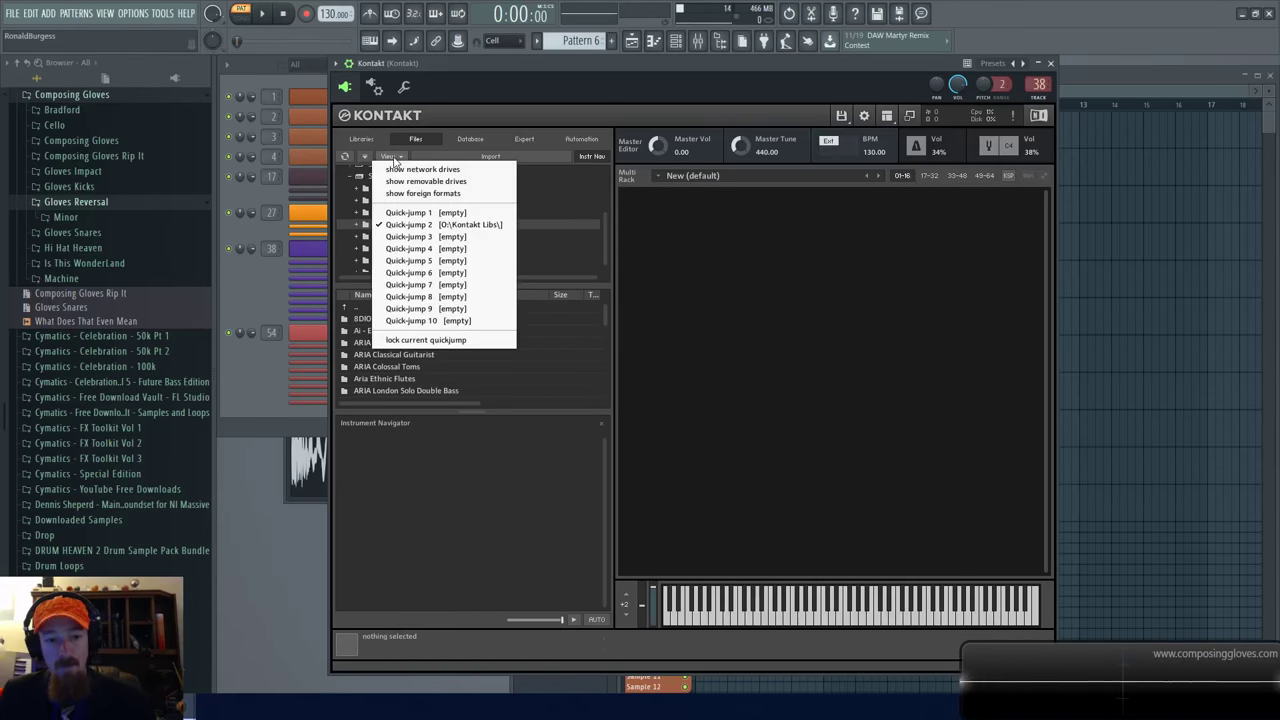
click(452, 212)
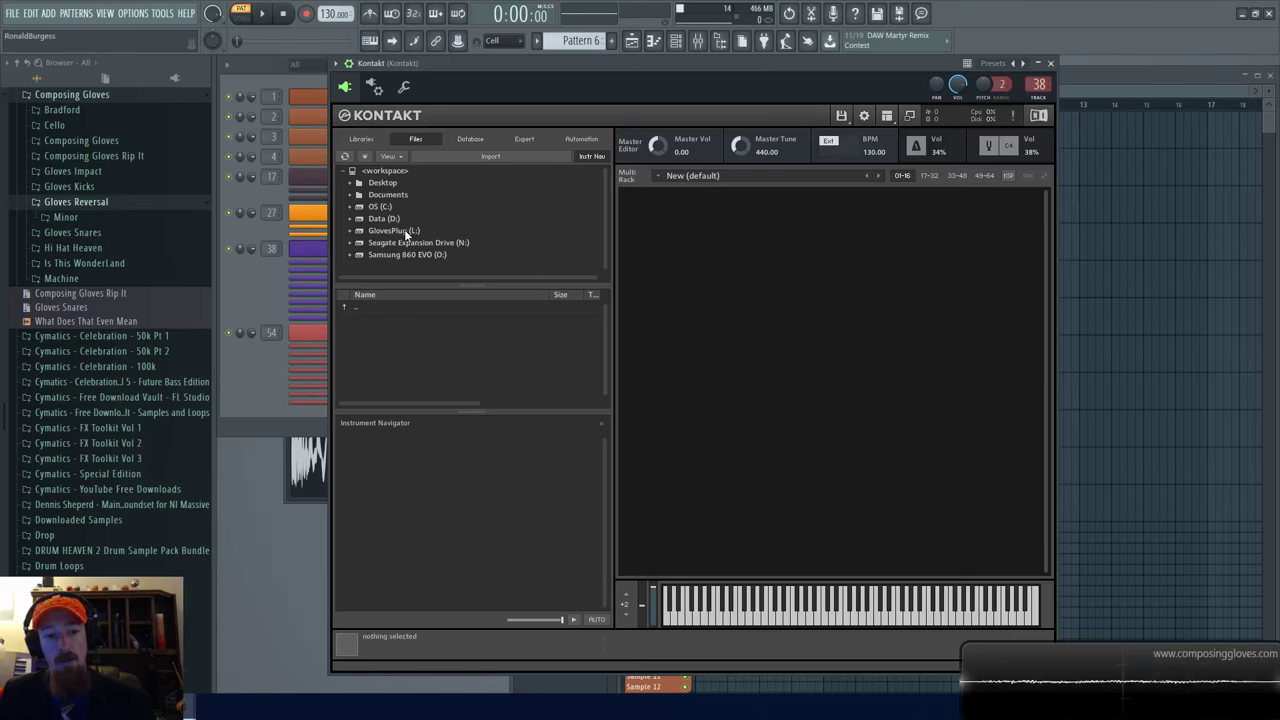
click(349, 233)
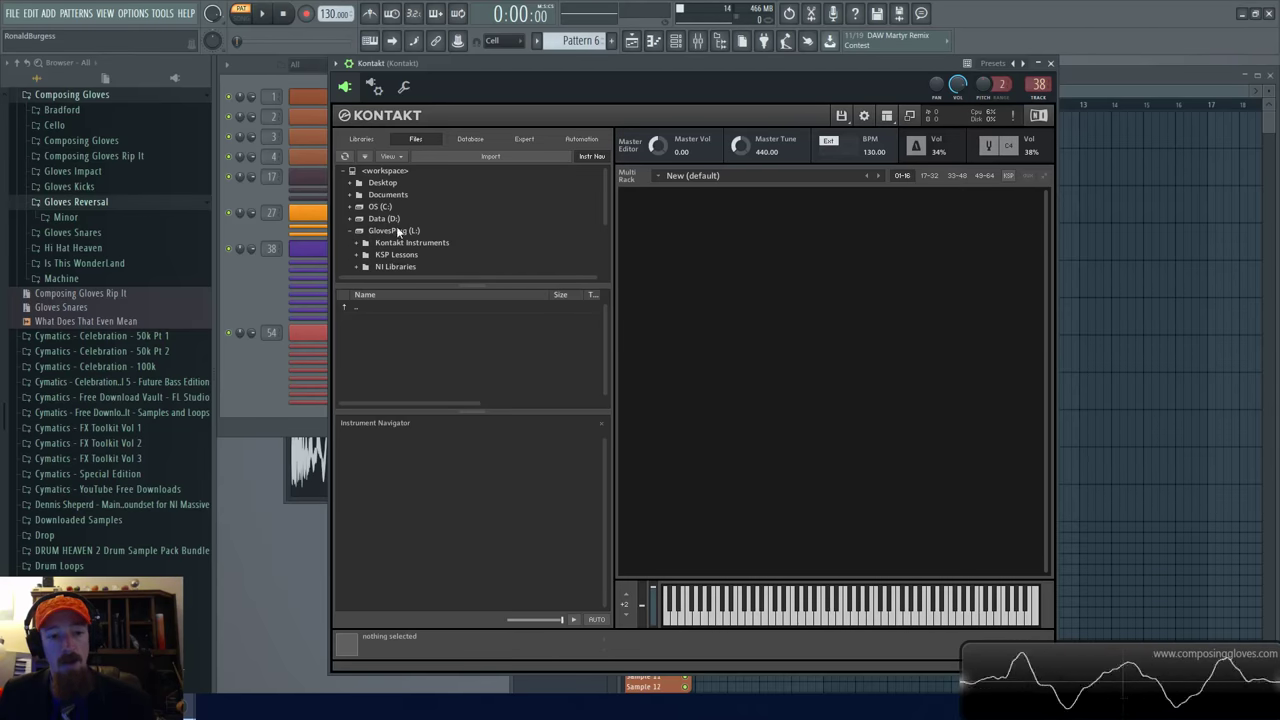
scroll(400, 215, down, 1)
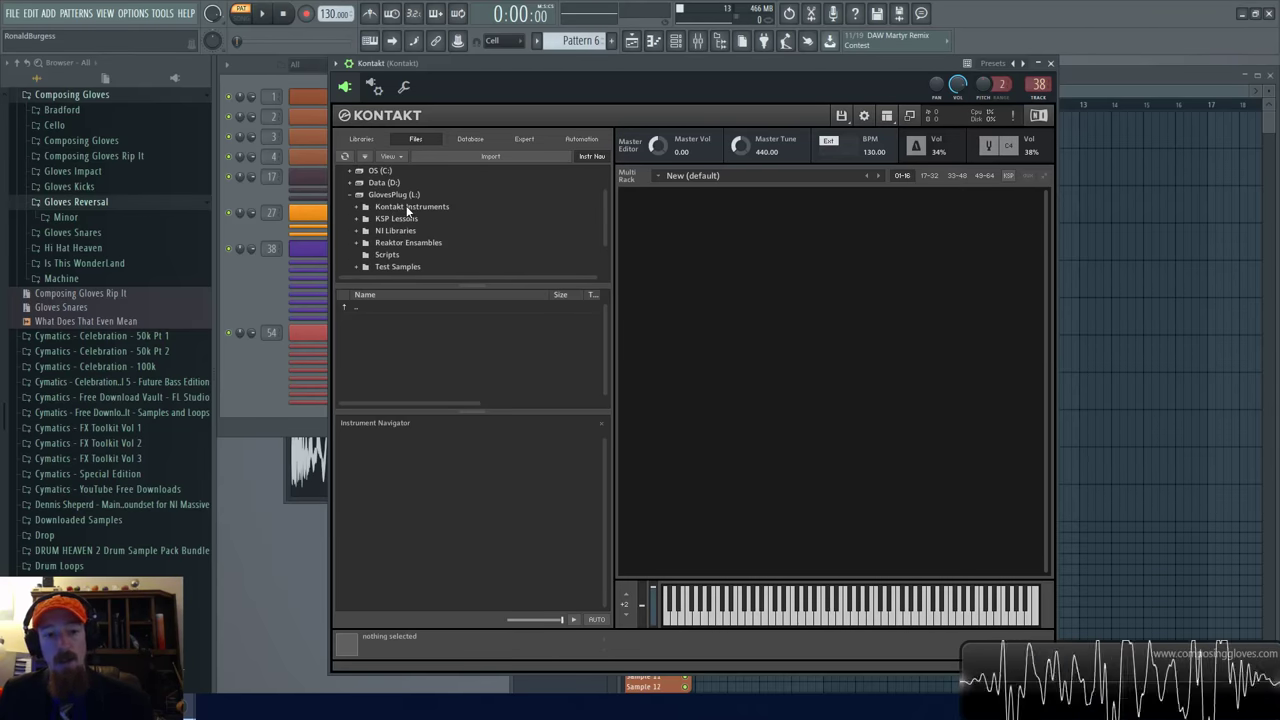
click(356, 206)
scroll(436, 204, down, 3)
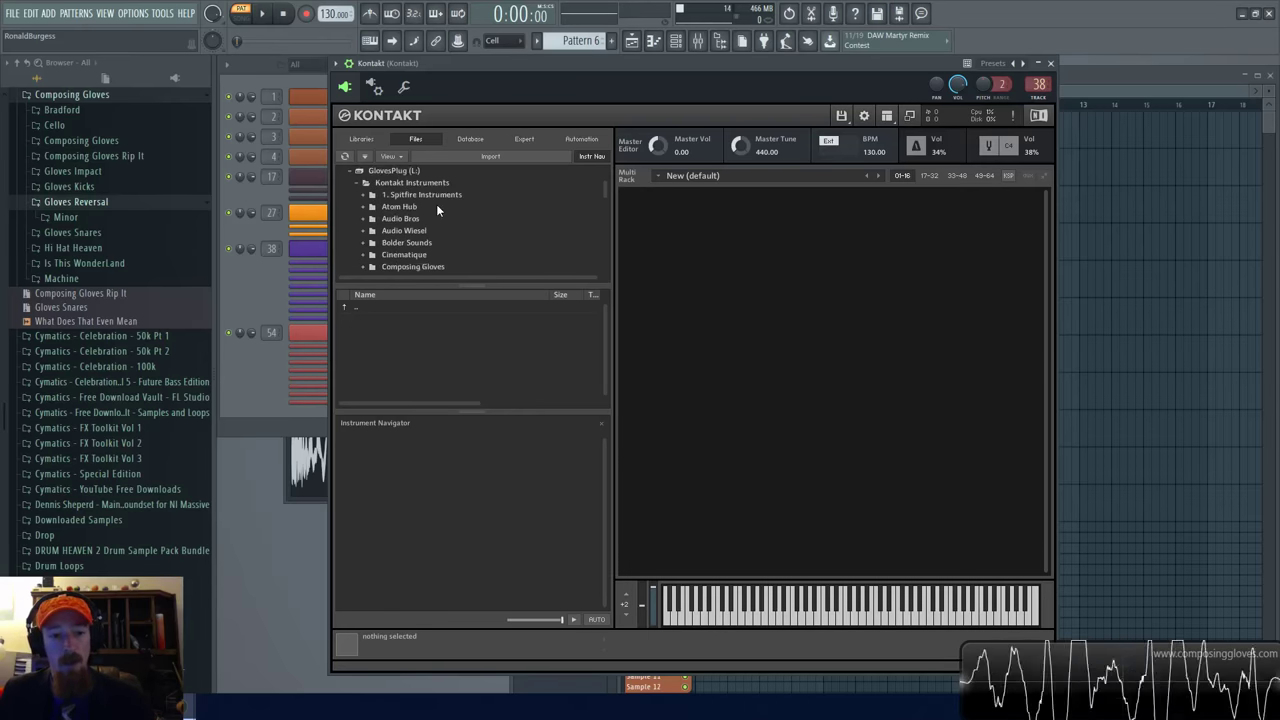
scroll(434, 202, down, 4)
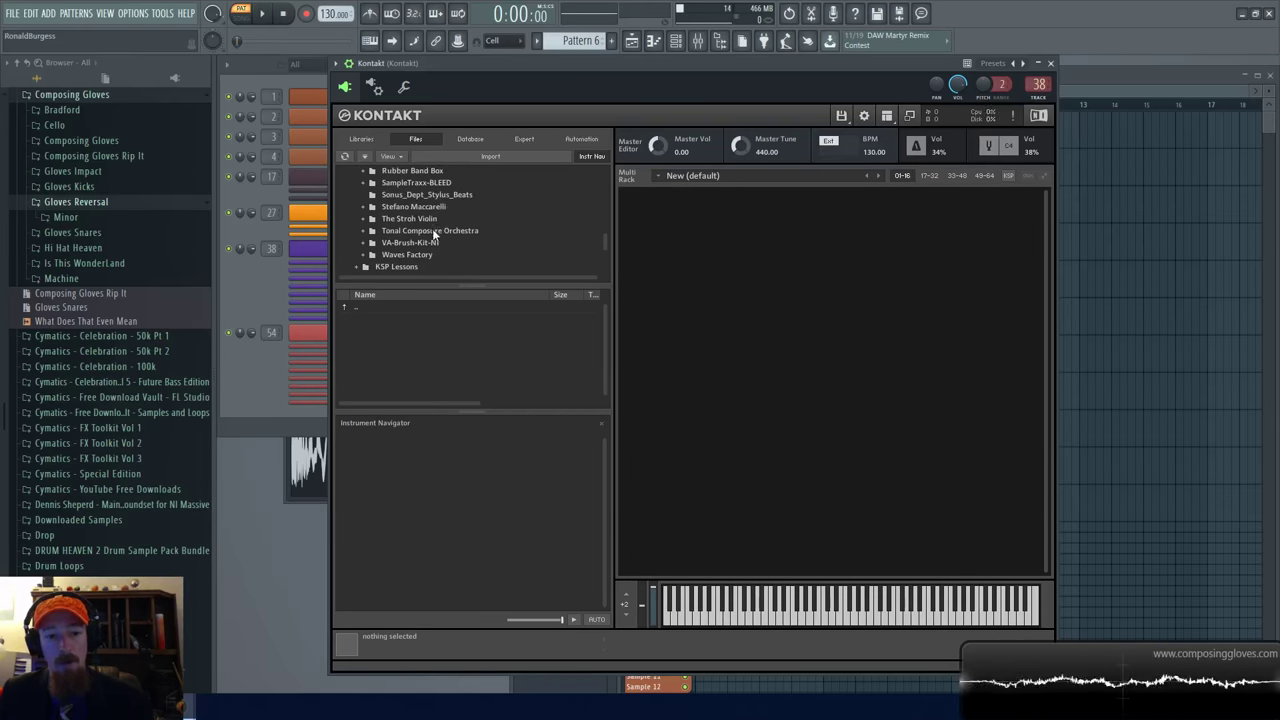
scroll(431, 236, up, 8)
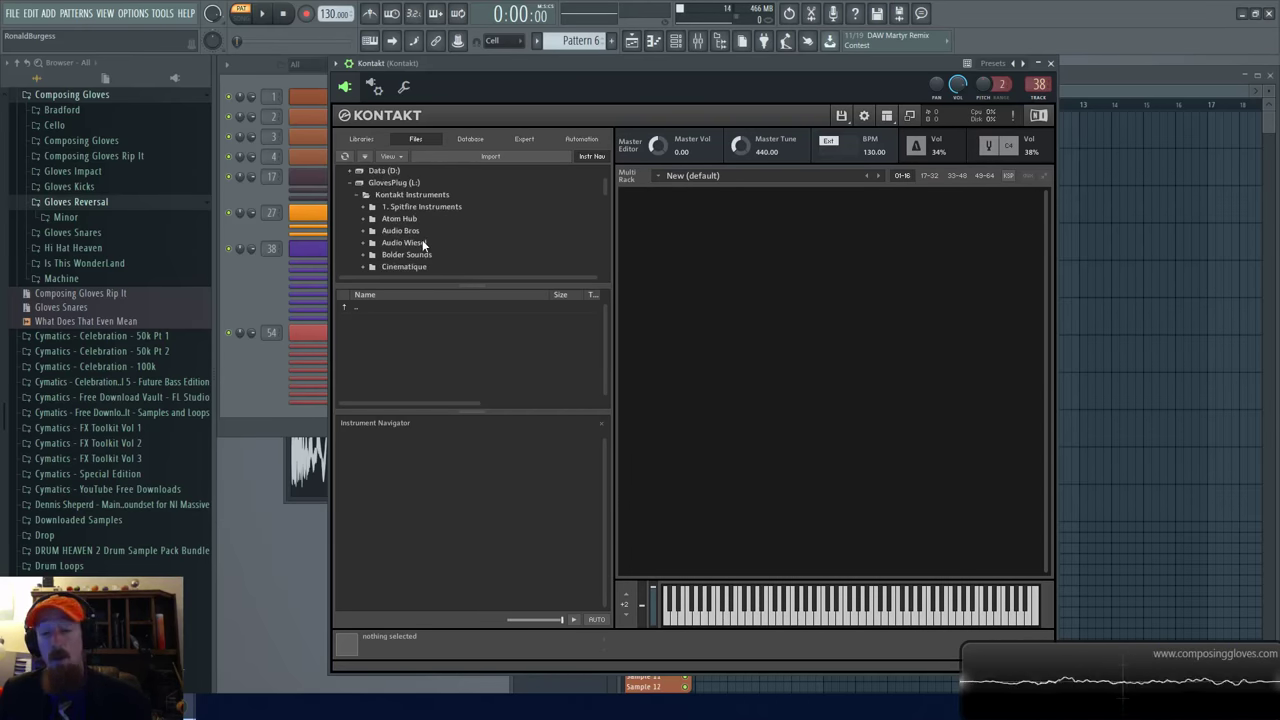
click(395, 194)
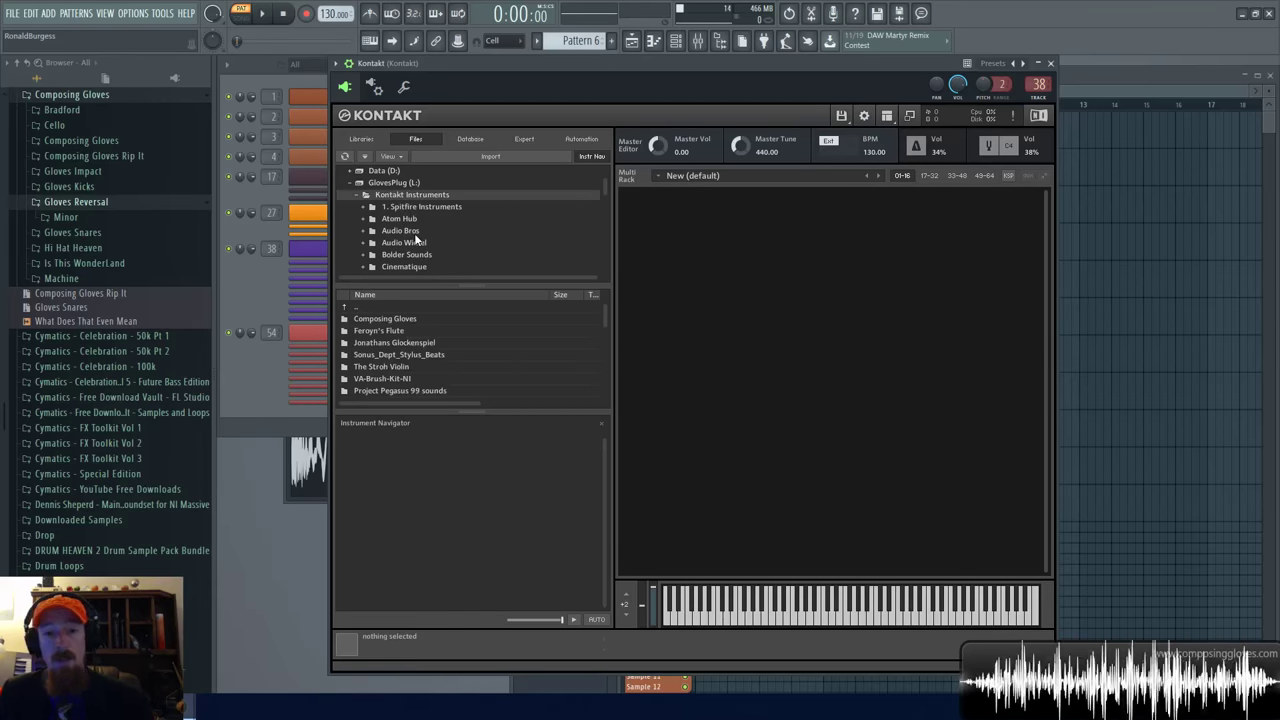
Point Quick-jump 2 at the 8DIO folder inside Kontakt Libs.
click(390, 156)
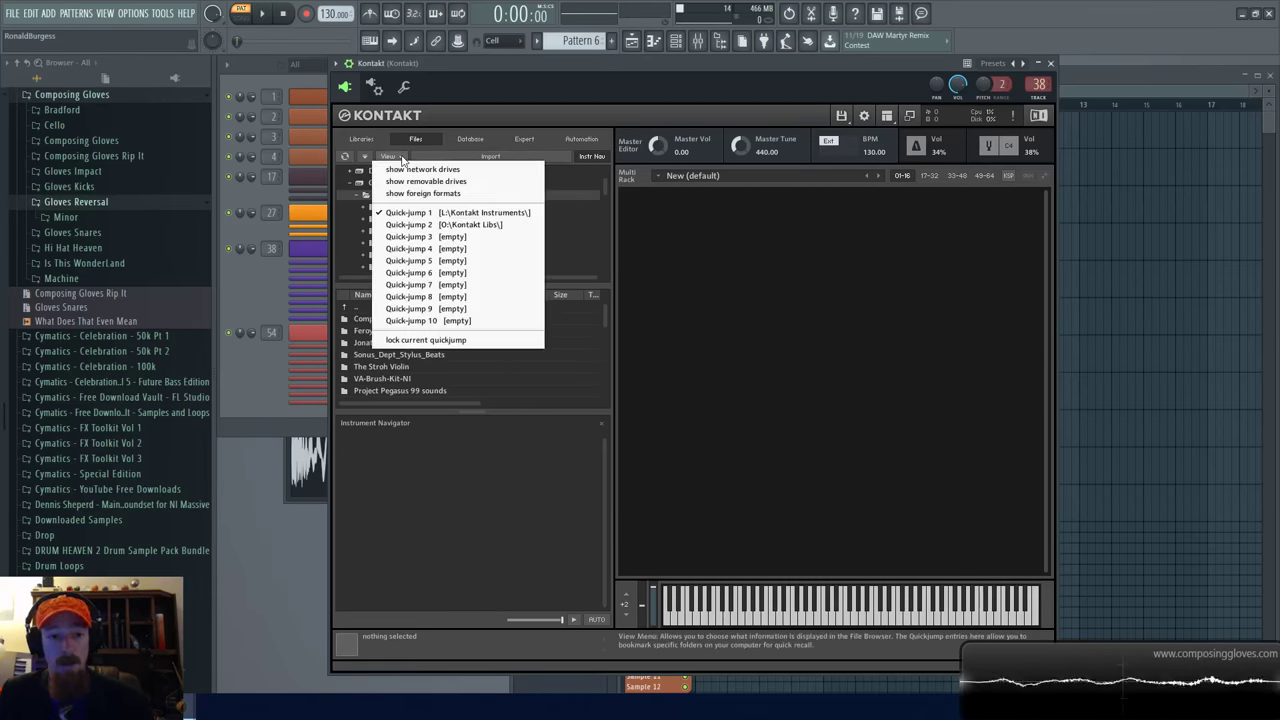
click(484, 224)
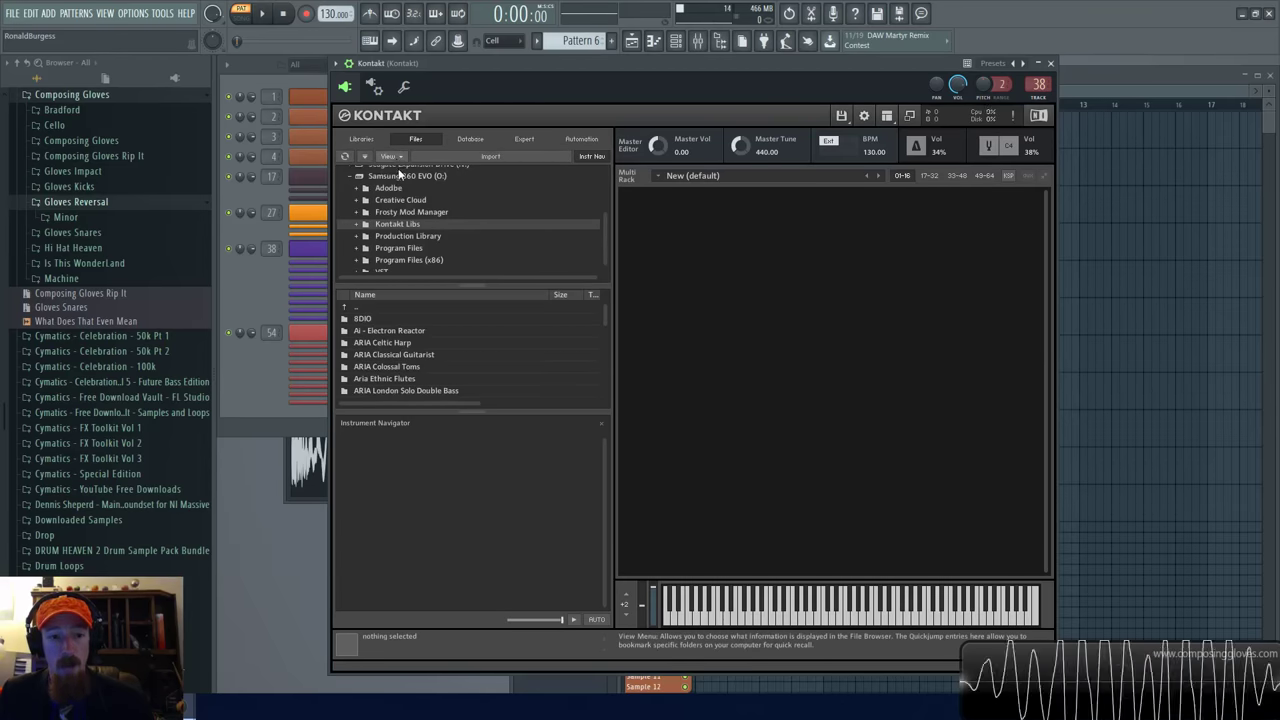
click(358, 224)
scroll(460, 198, down, 3)
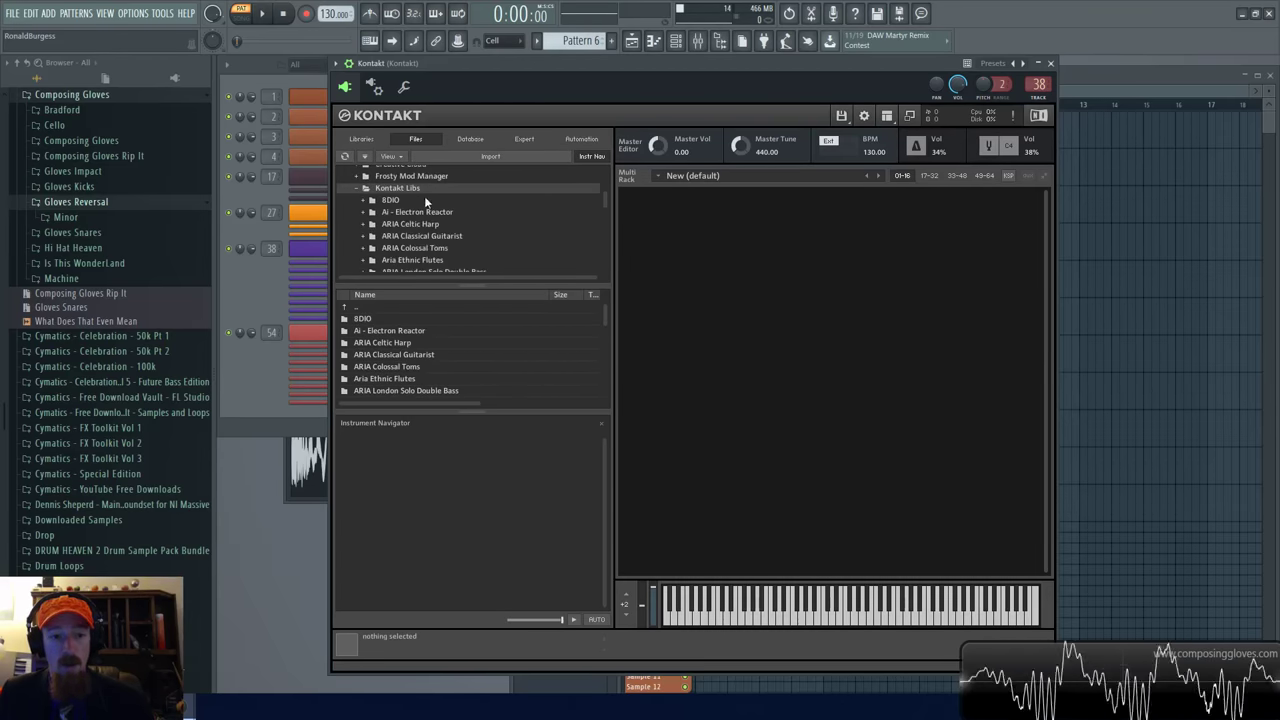
click(390, 156)
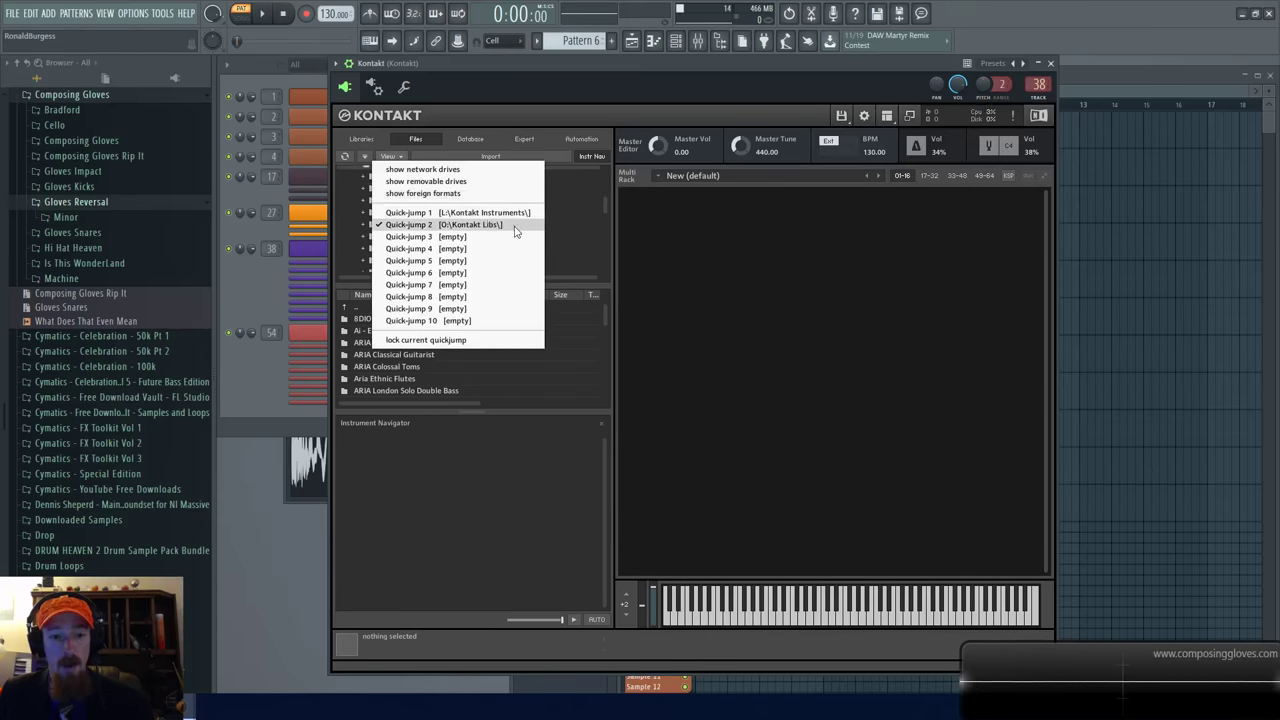
click(600, 212)
scroll(430, 212, up, 2)
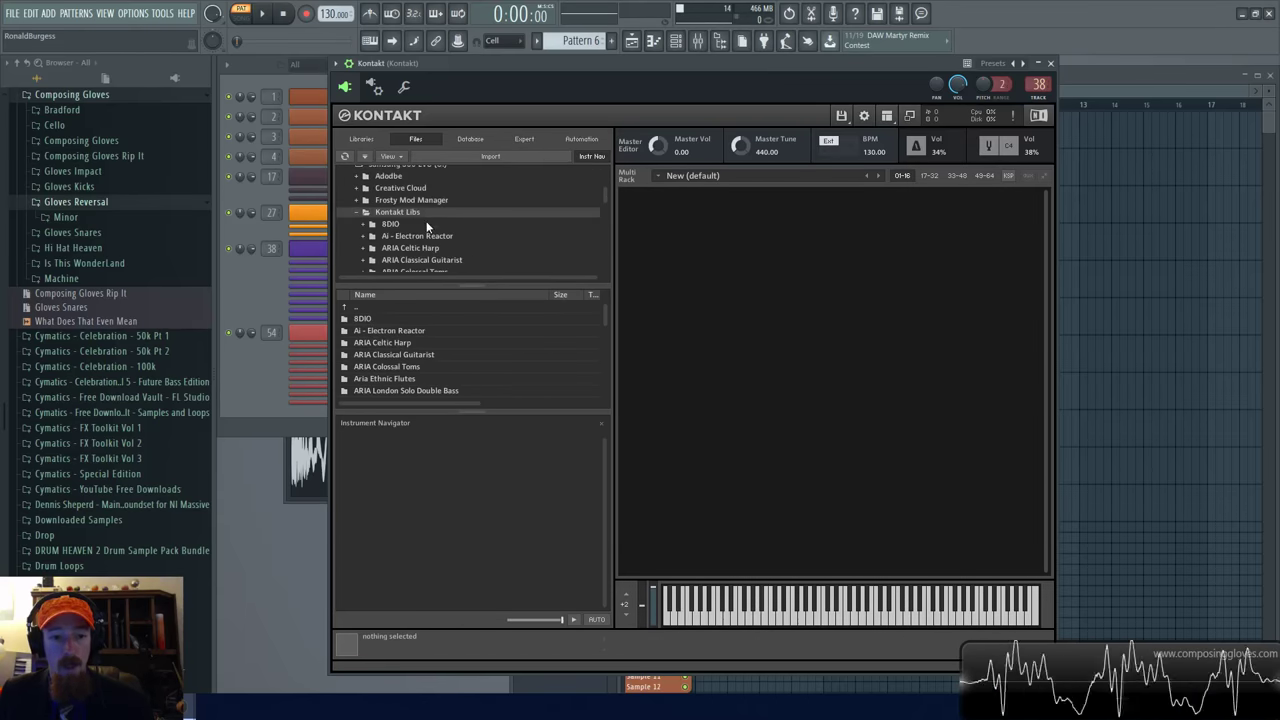
click(395, 224)
Test the bookmarks by jumping to Kontakt Instruments and back to 8DIO.
click(395, 157)
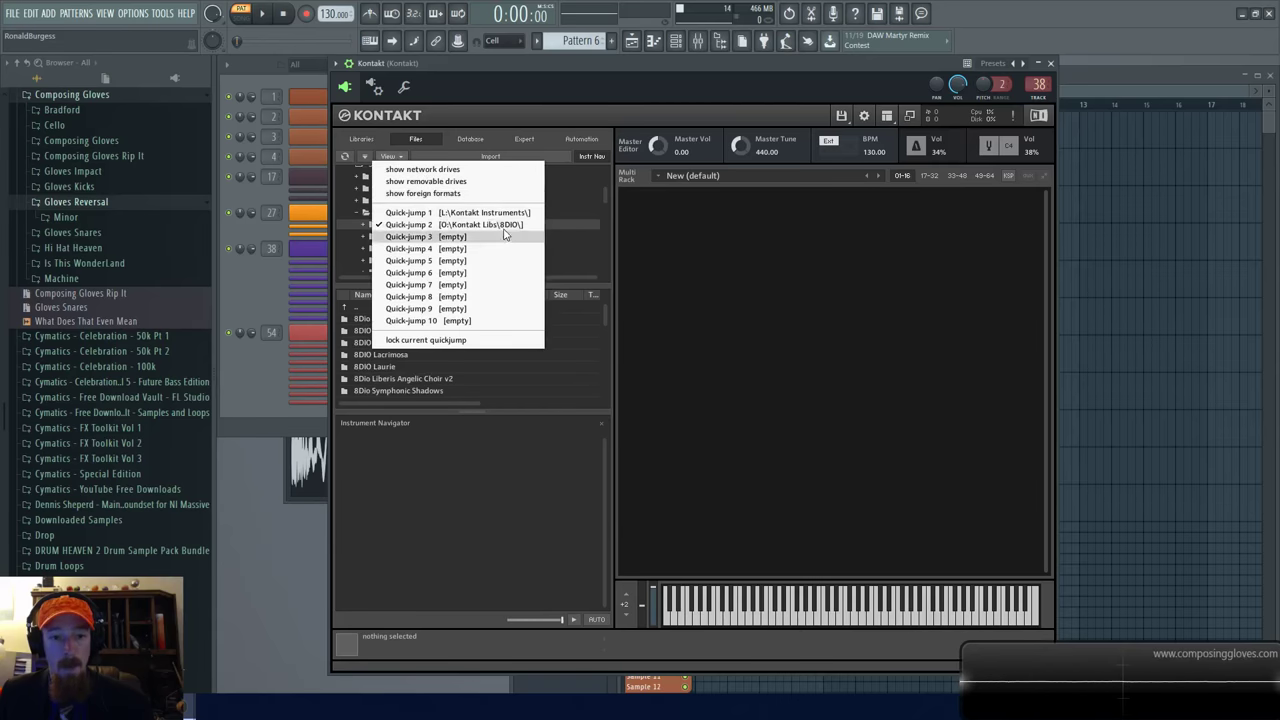
click(604, 196)
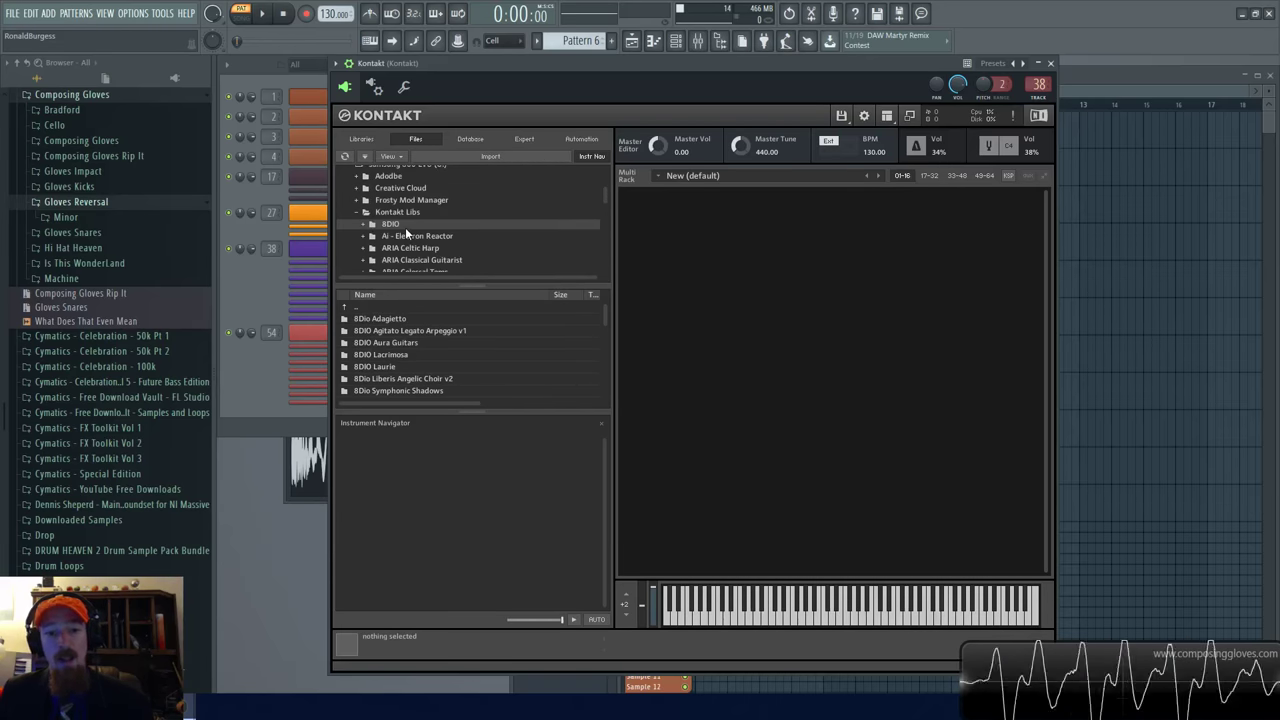
click(390, 157)
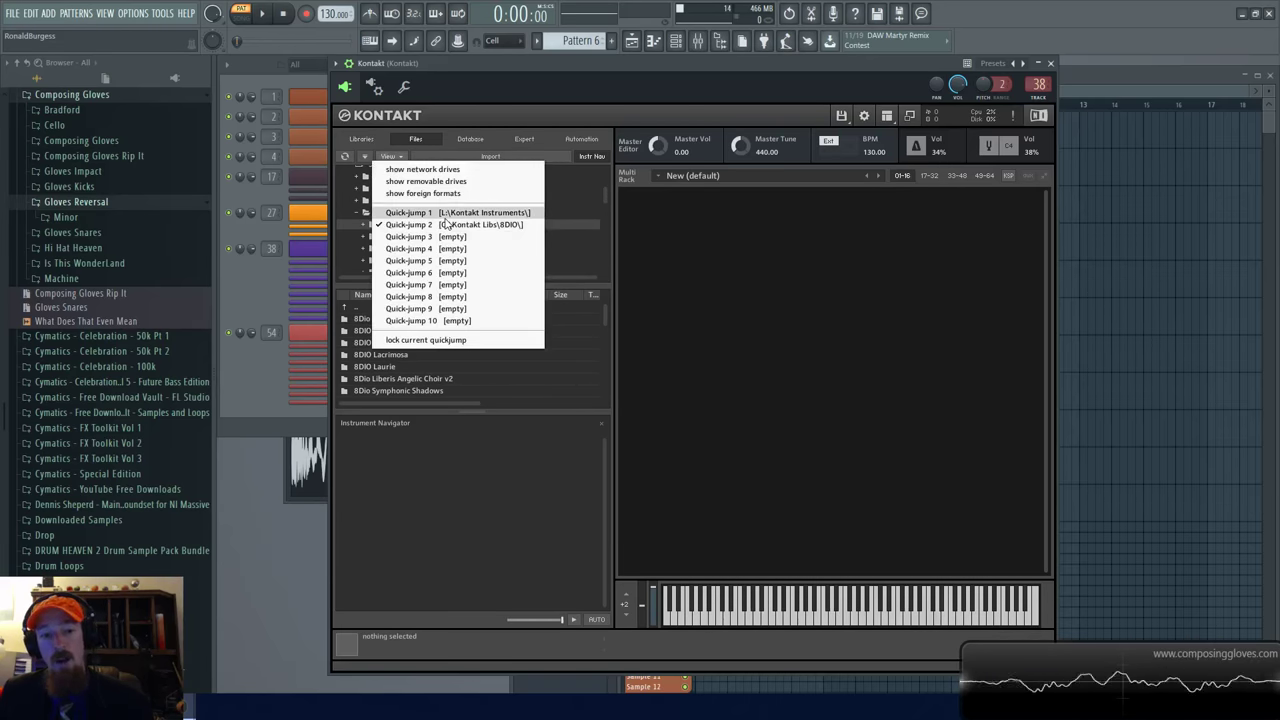
click(430, 214)
click(398, 157)
click(480, 228)
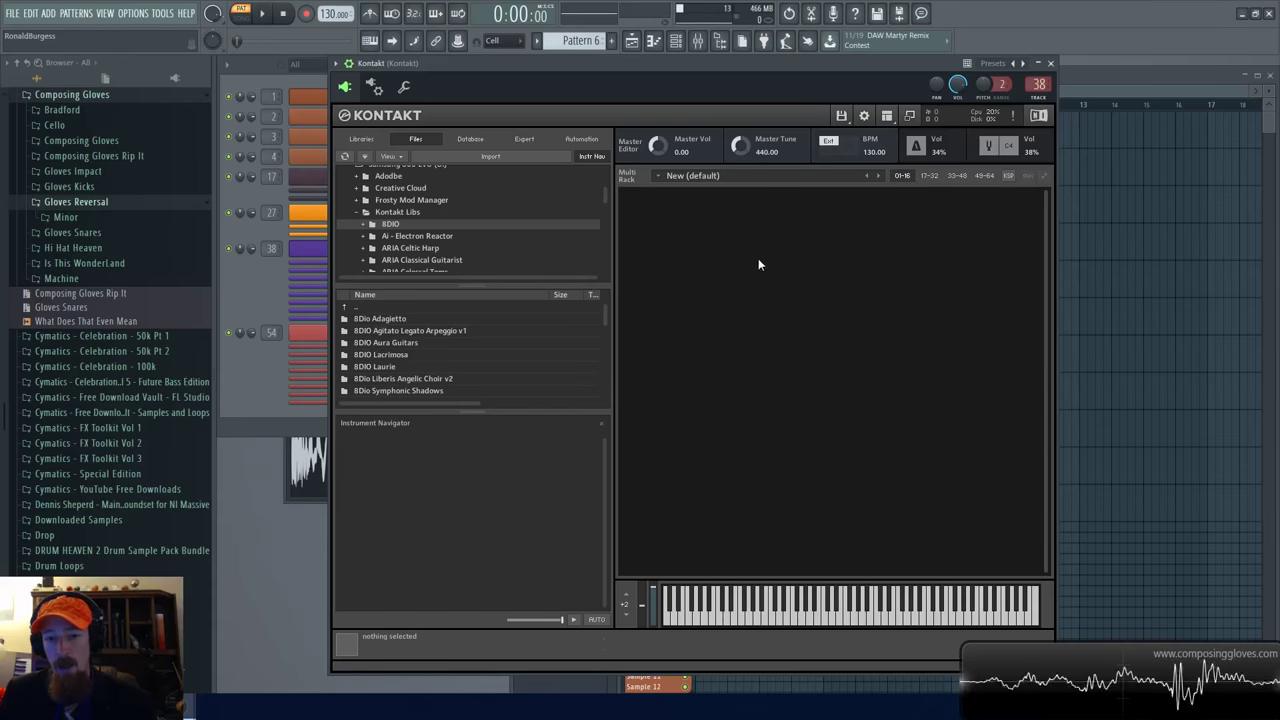
Open the rack's Quick-Load browser and view the Guitar and Bass categories.
right_click(801, 364)
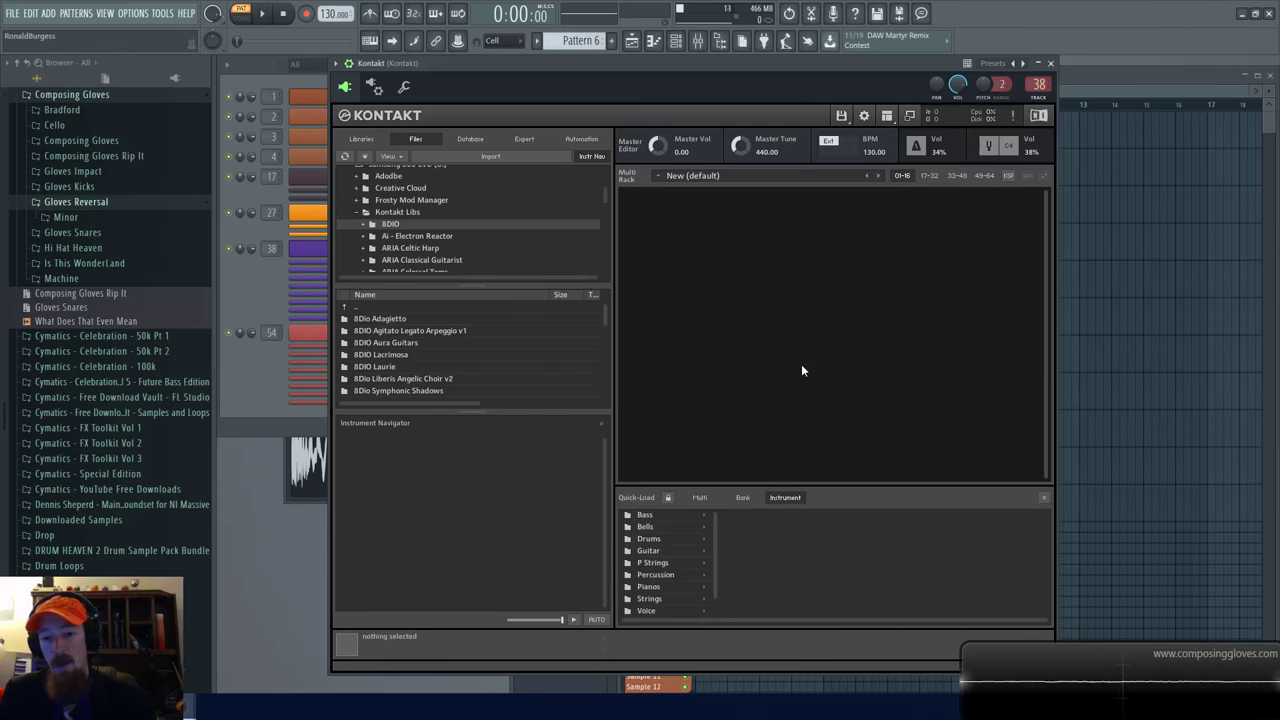
right_click(685, 562)
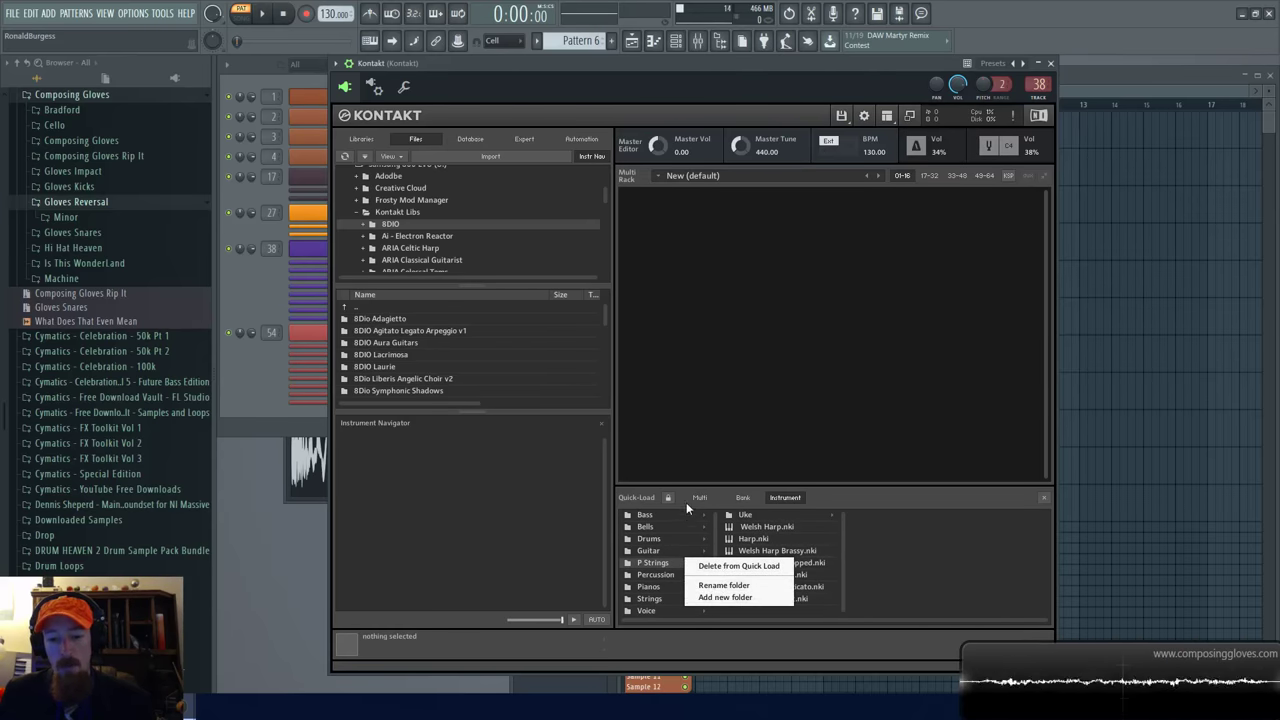
click(710, 425)
click(660, 550)
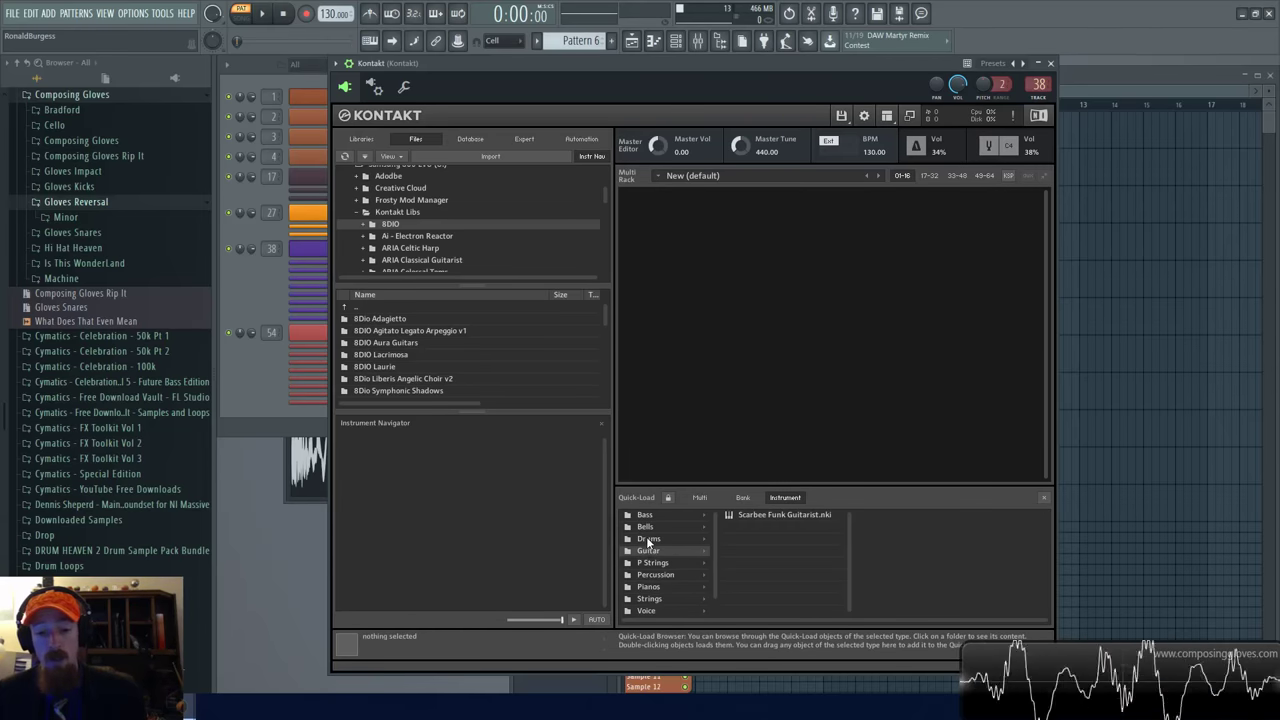
click(662, 517)
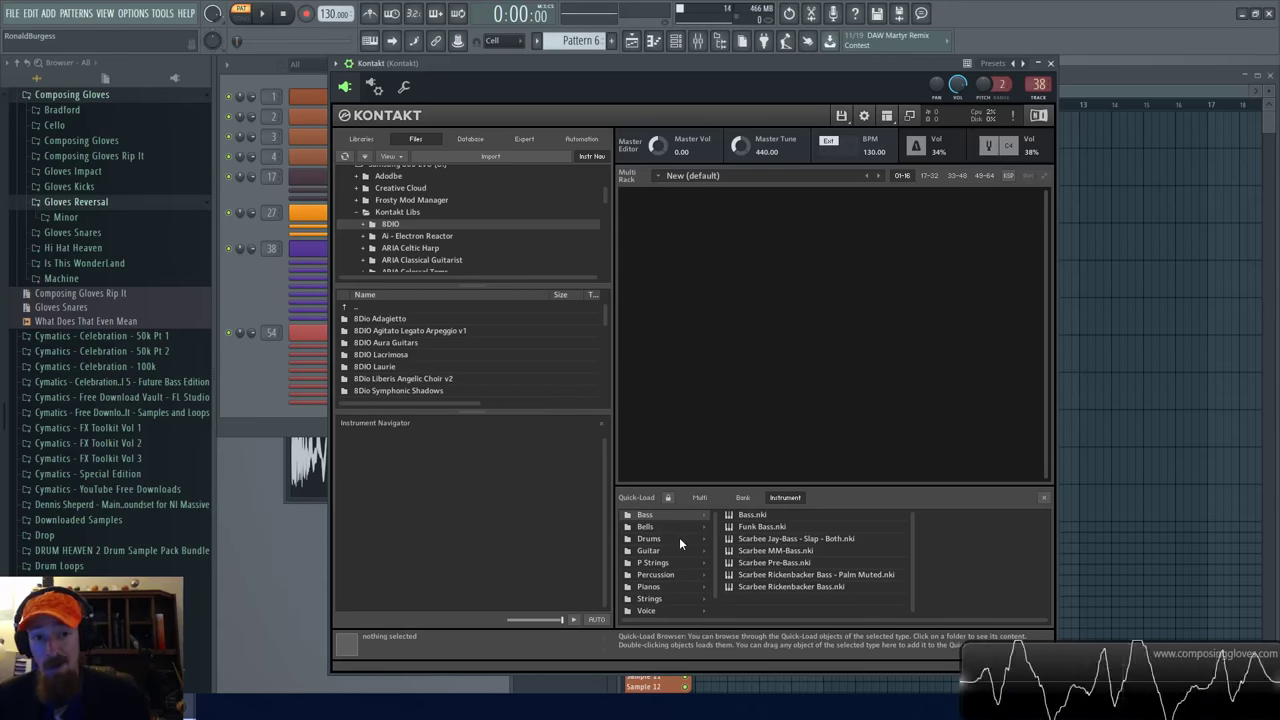
Expand 8DIO in the Files tree, select 8Dio Adagietto, then collapse 8DIO.
click(365, 225)
click(412, 240)
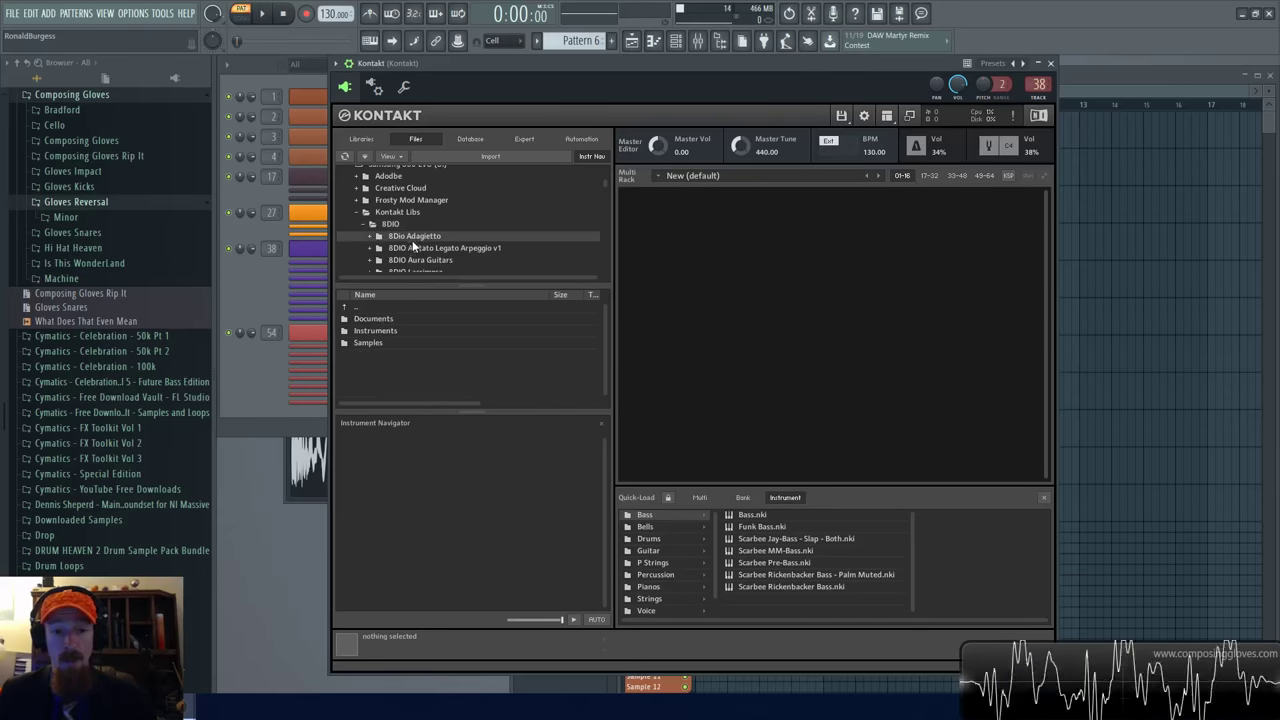
click(413, 249)
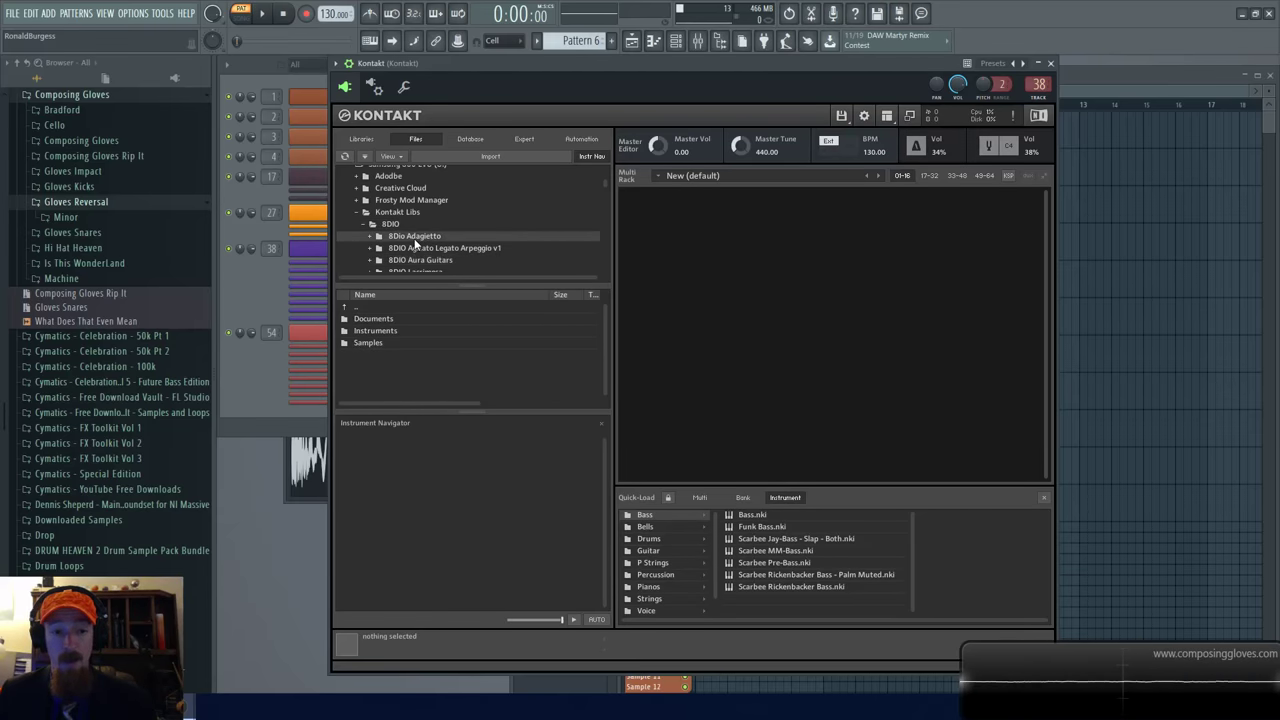
double_click(392, 224)
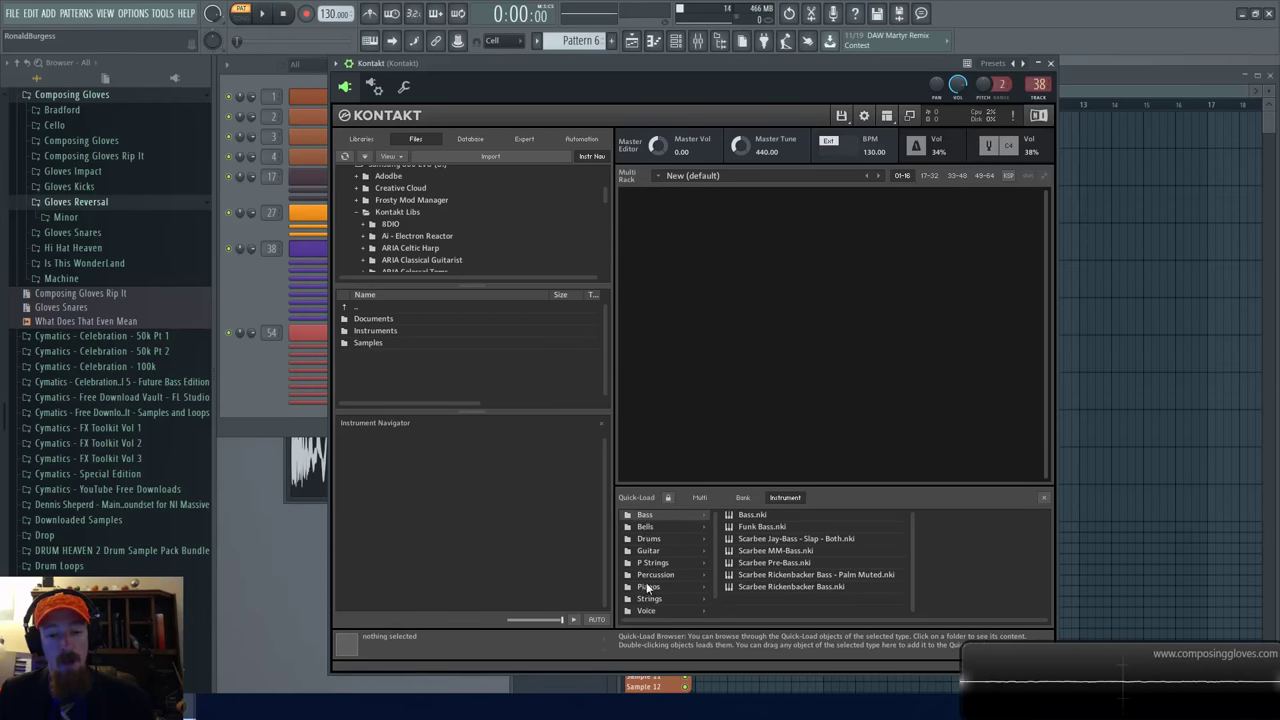
Flip through the Bells, Drums, Guitar and Bass Quick-Load categories.
click(643, 527)
click(646, 538)
click(647, 550)
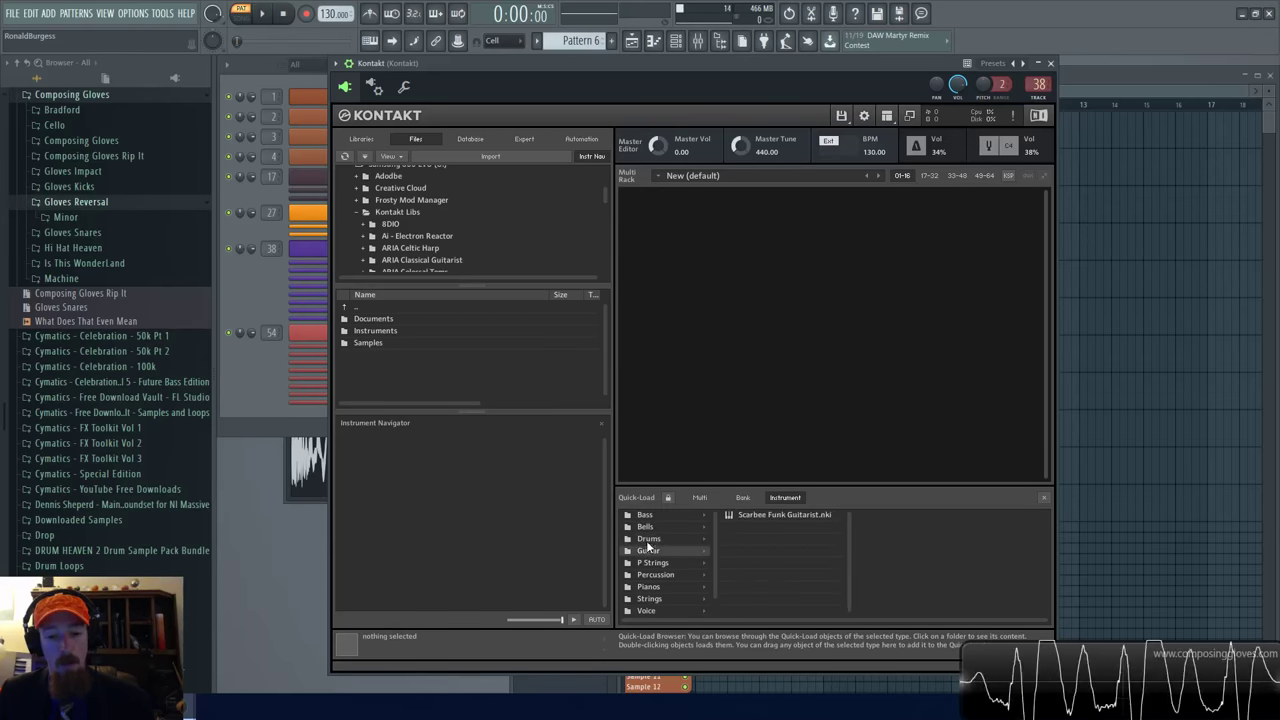
click(643, 515)
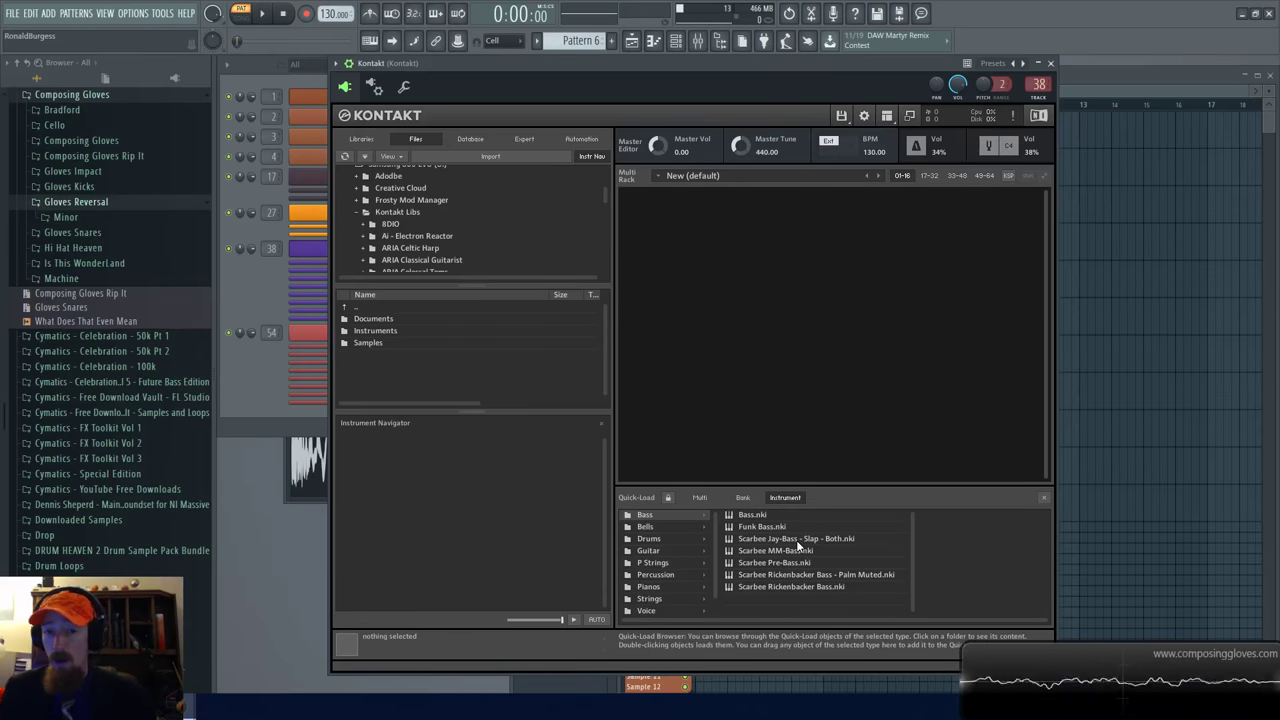
Expand the 8DIO folder in the Files tree to list its libraries.
scroll(716, 523, down, 1)
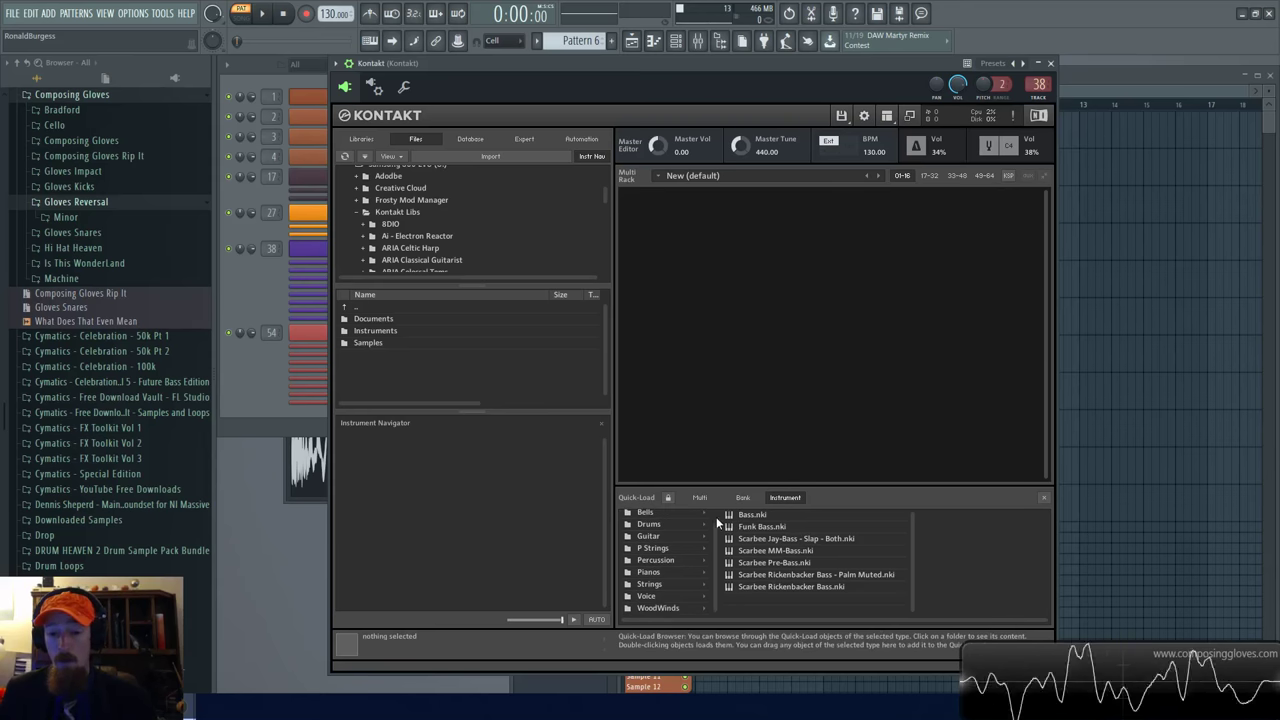
scroll(716, 523, up, 1)
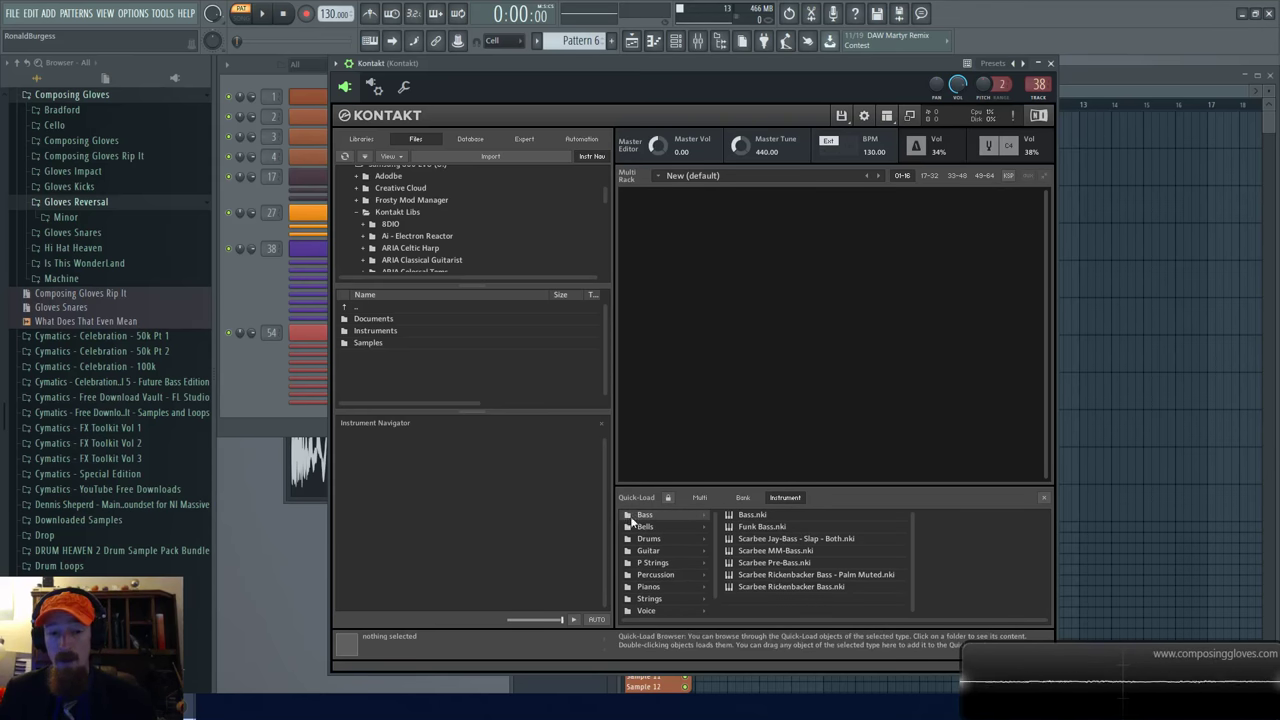
click(372, 225)
scroll(420, 218, down, 3)
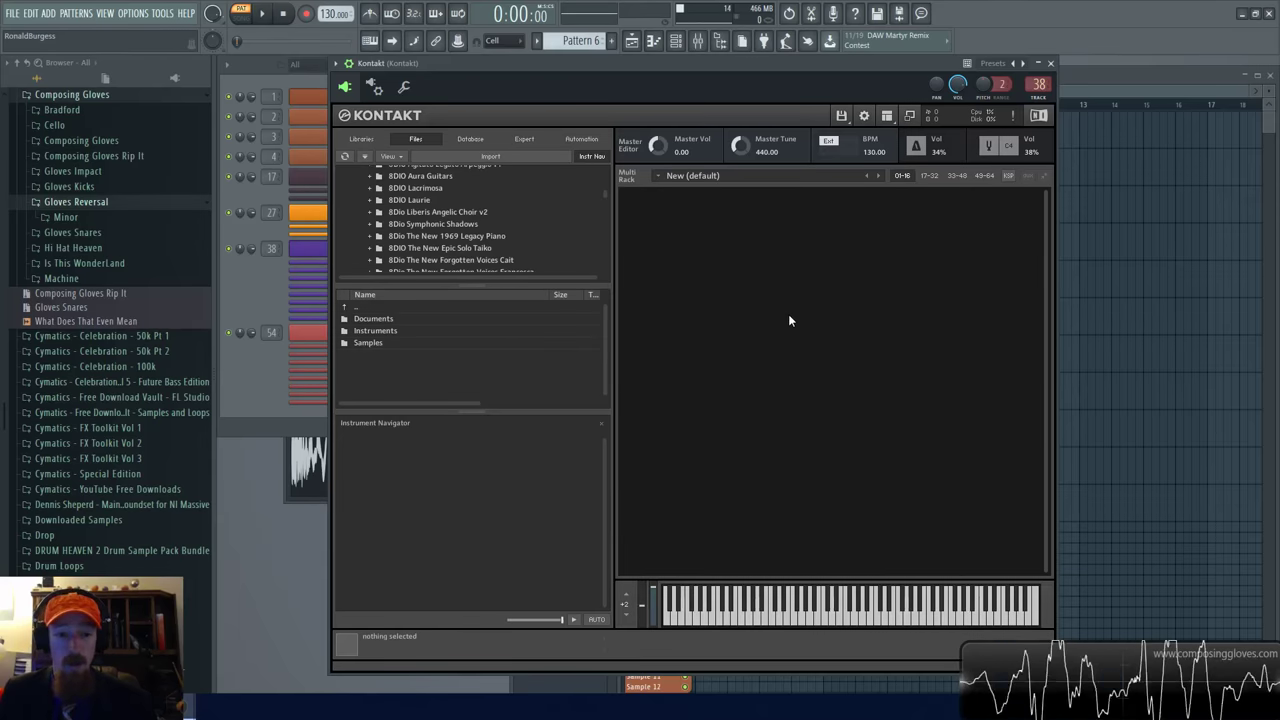
Collapse 8DIO and expand Ai - Electron Reactor to list its contents.
scroll(455, 218, up, 3)
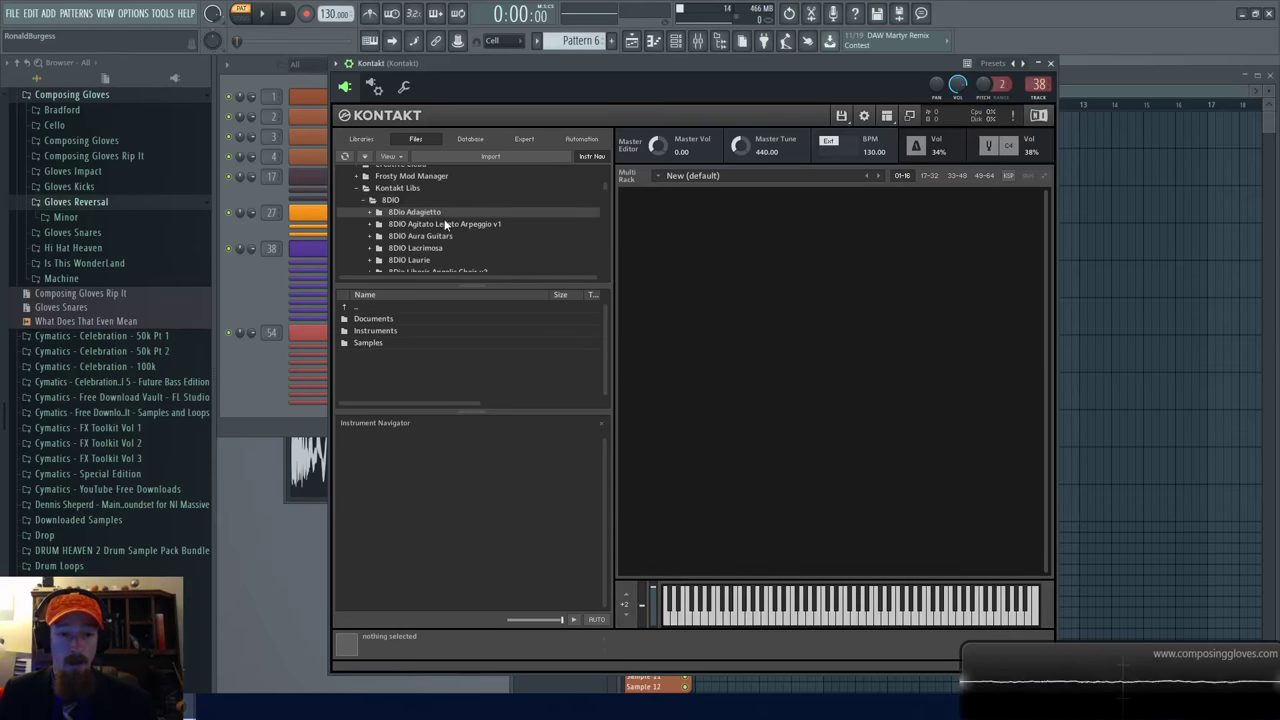
click(361, 200)
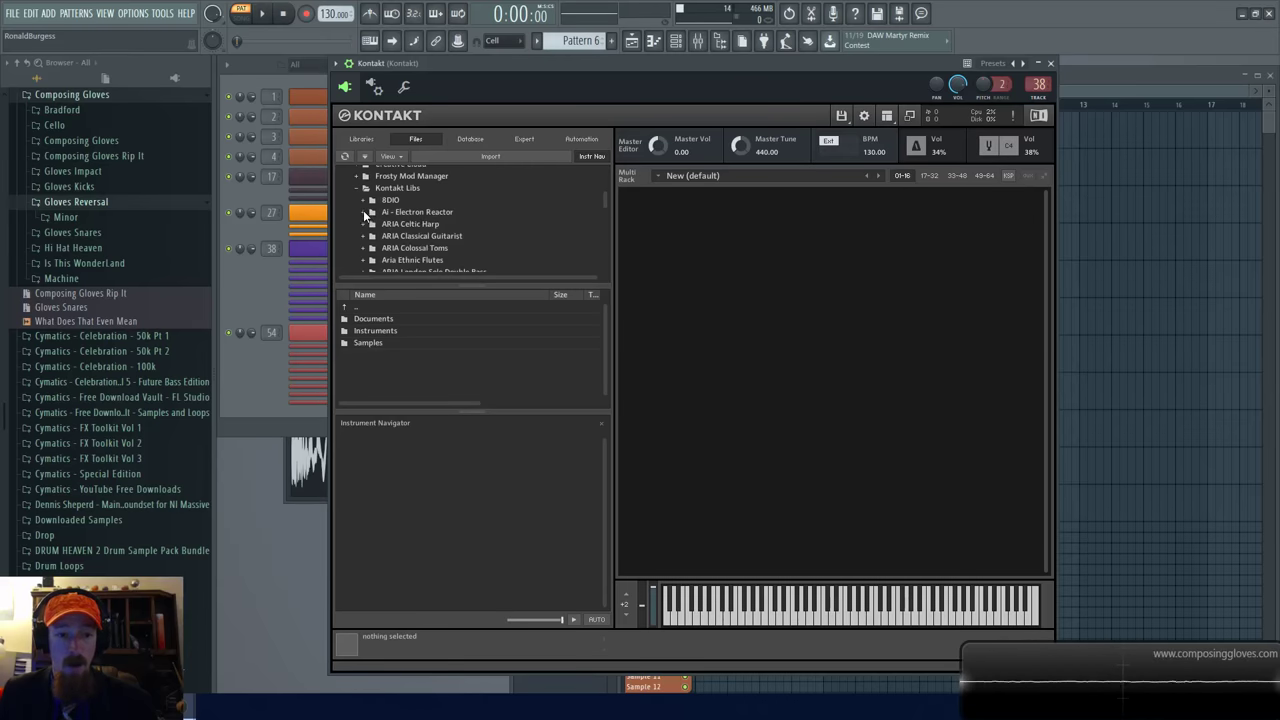
click(363, 211)
scroll(455, 230, down, 1)
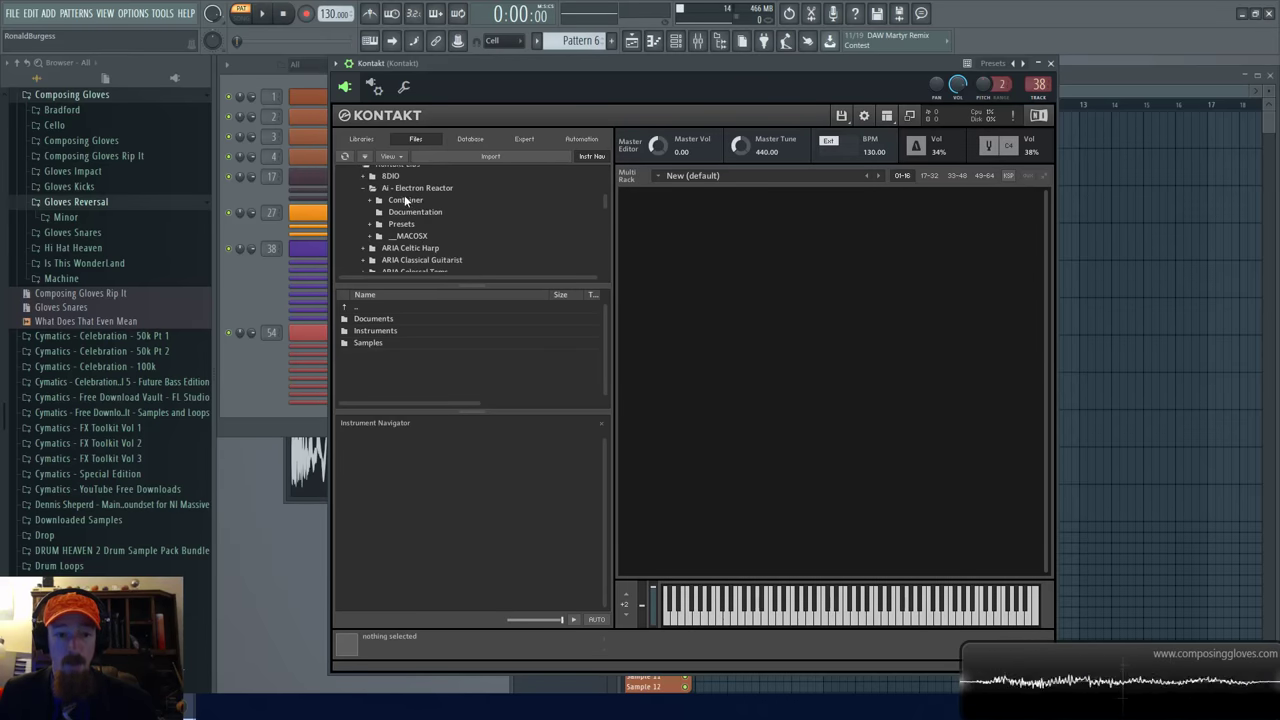
click(408, 188)
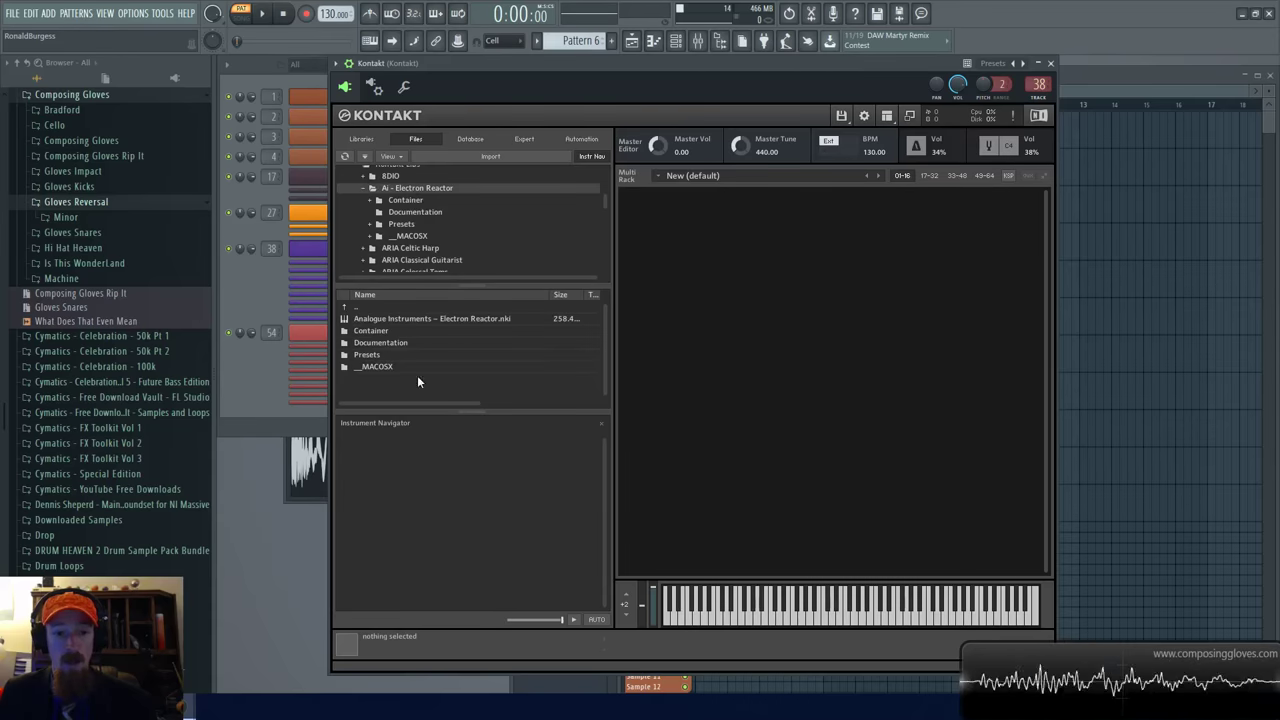
After peeking at ARIA Classical Guitarist, load Electron Reactor.nki into the rack.
click(410, 260)
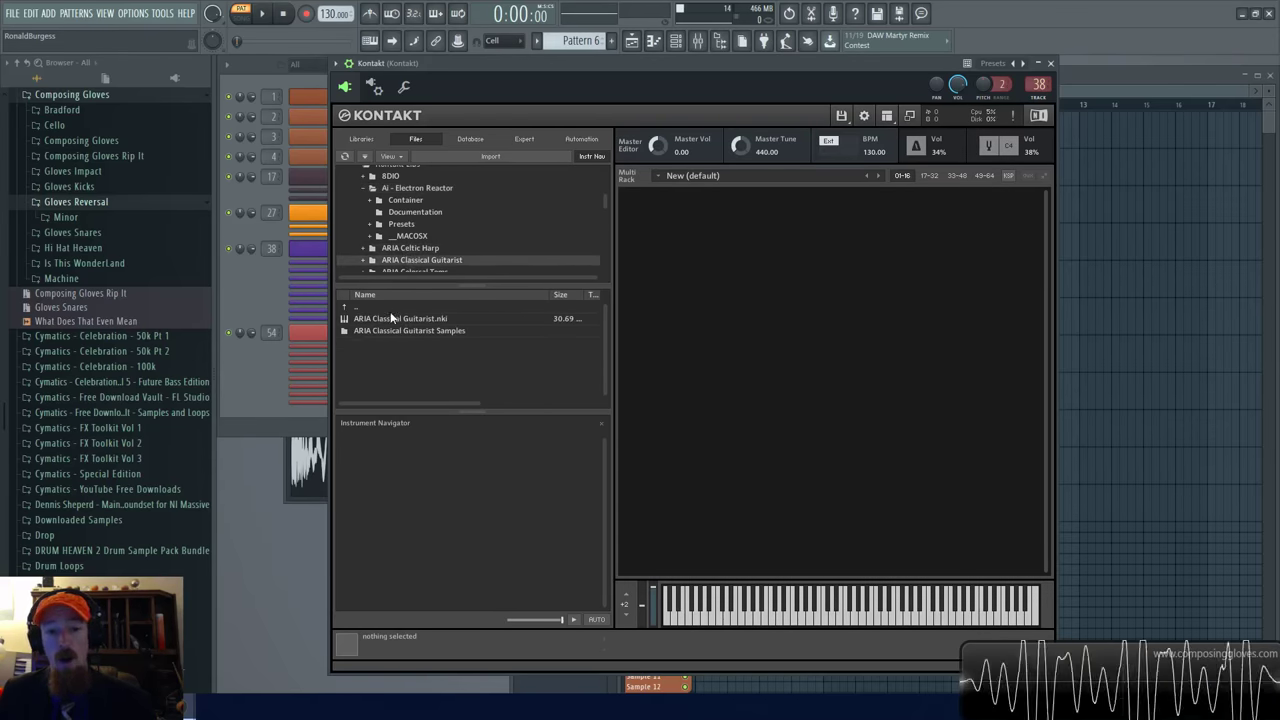
click(414, 191)
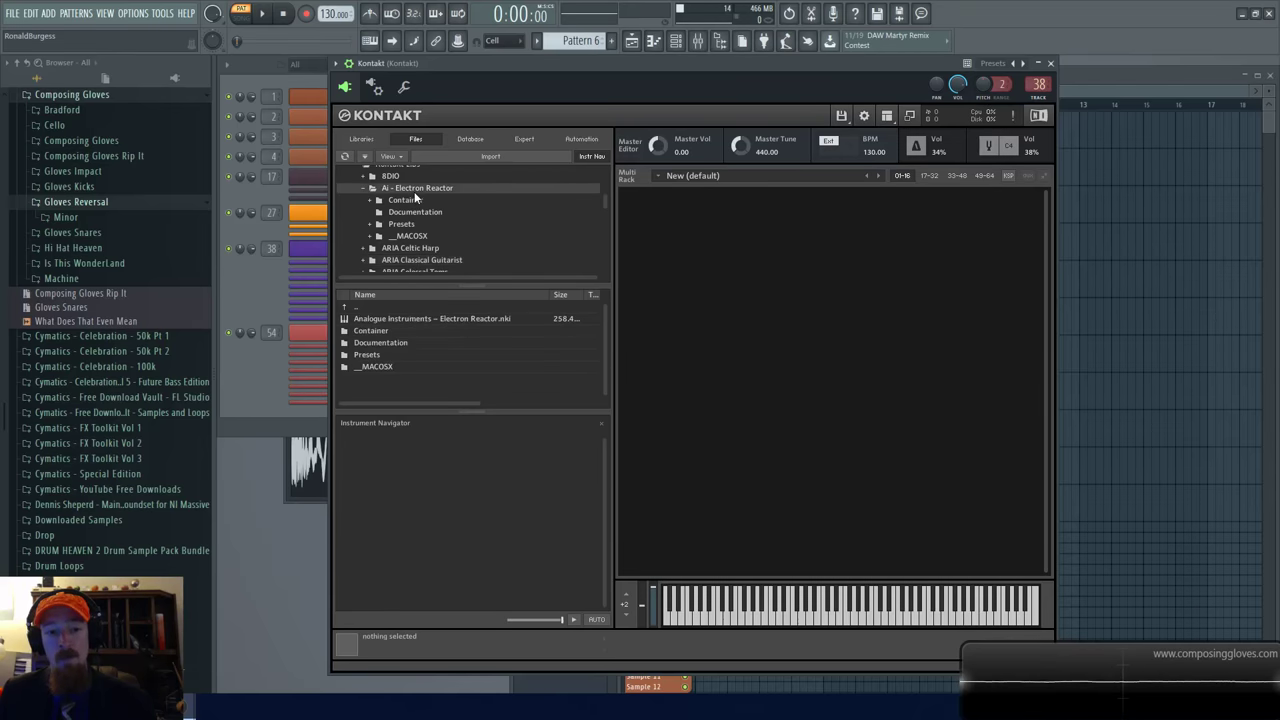
click(402, 318)
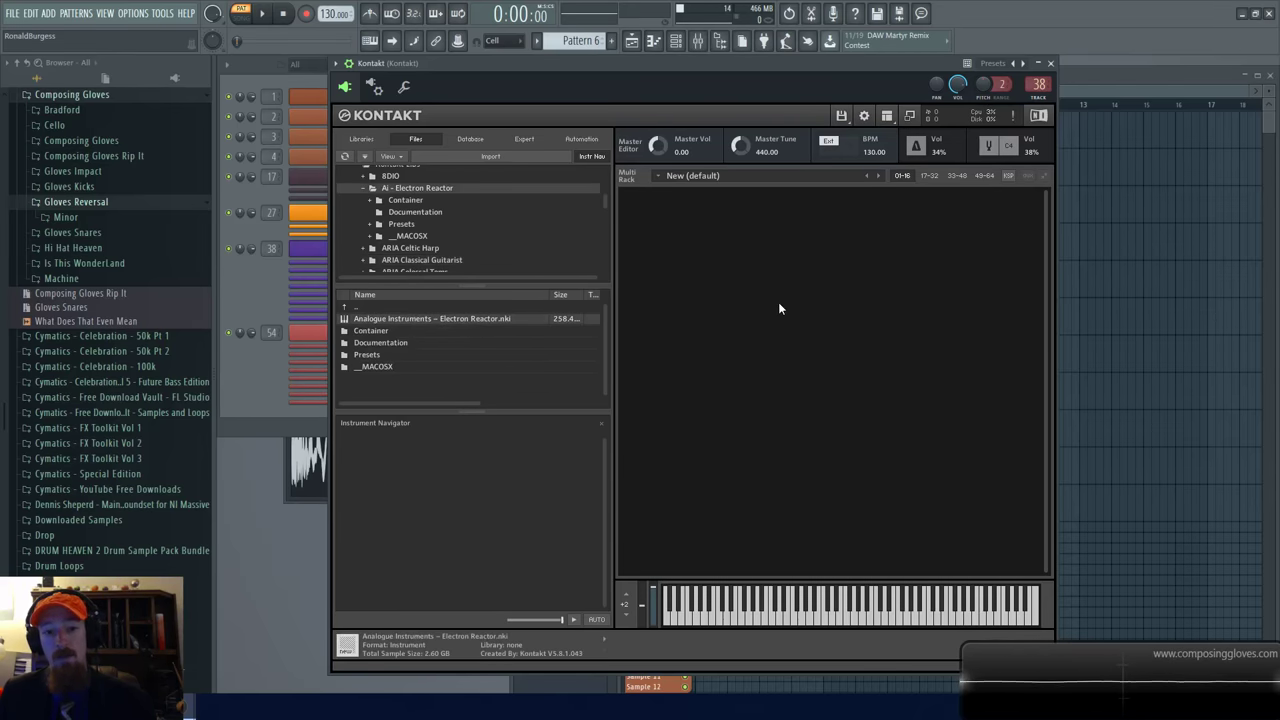
double_click(498, 323)
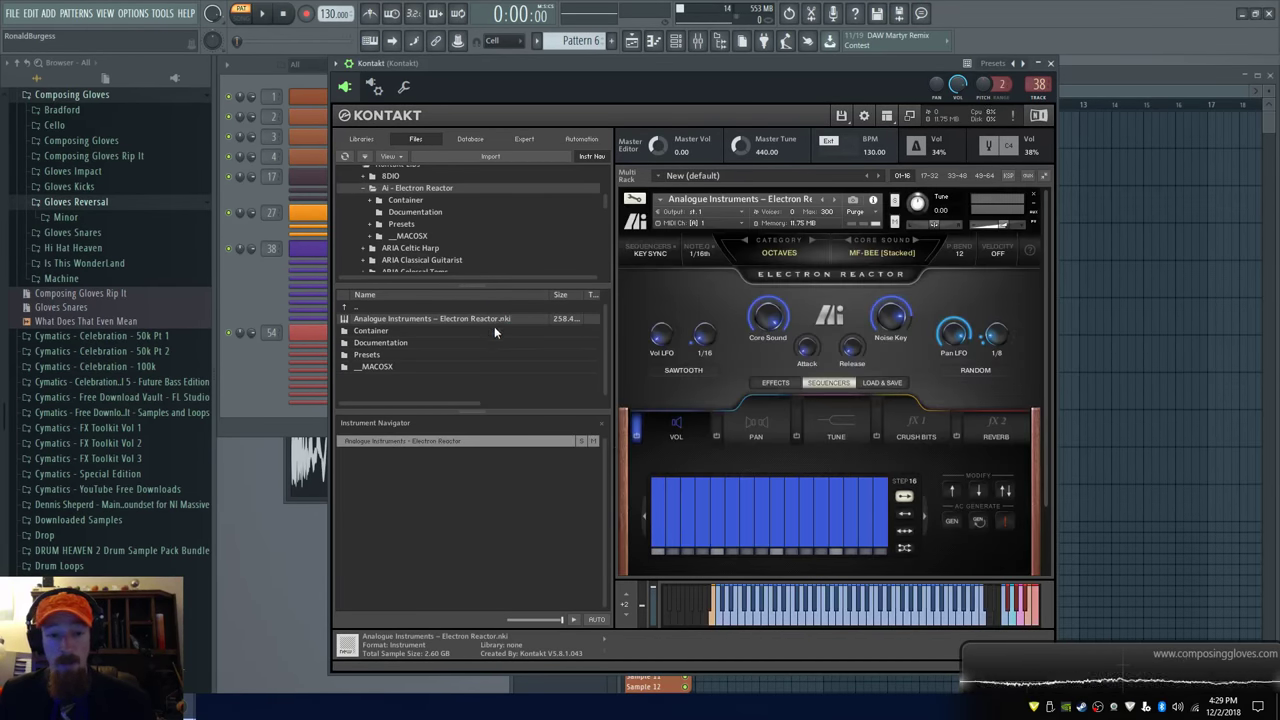
Remove Electron Reactor from the rack and reload it from the Ai - Electron Reactor folder.
click(1033, 197)
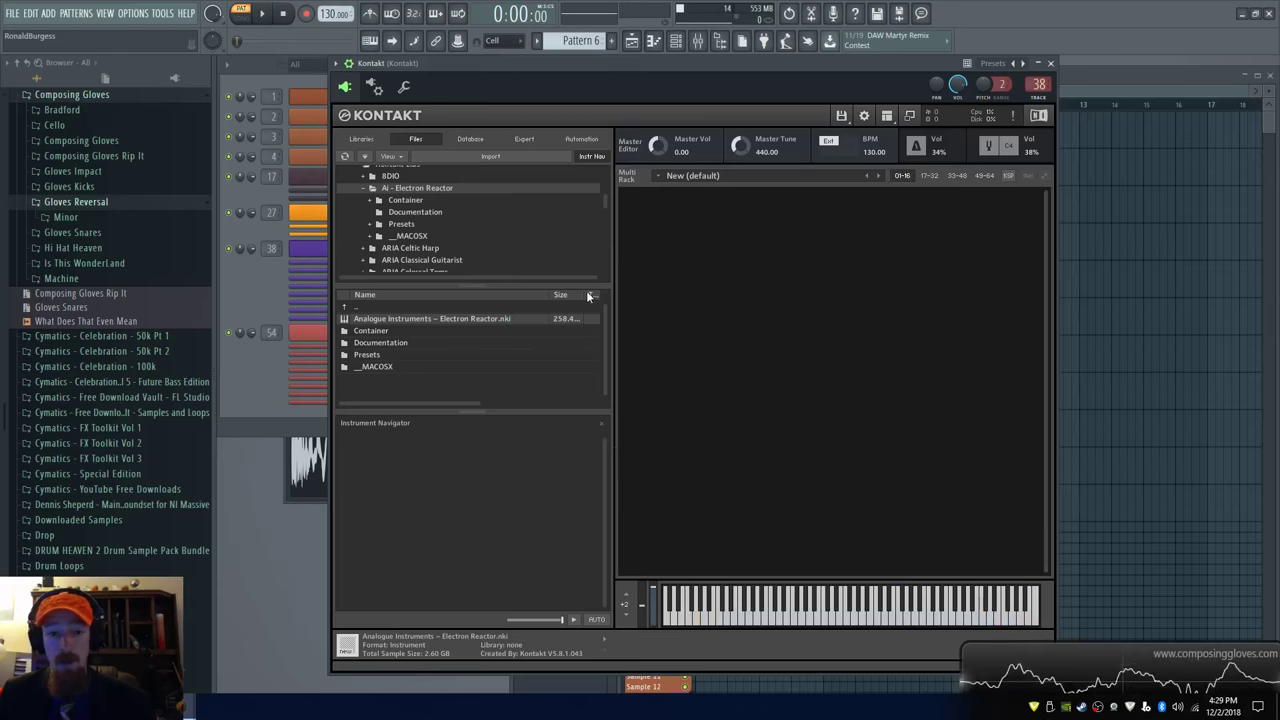
double_click(472, 310)
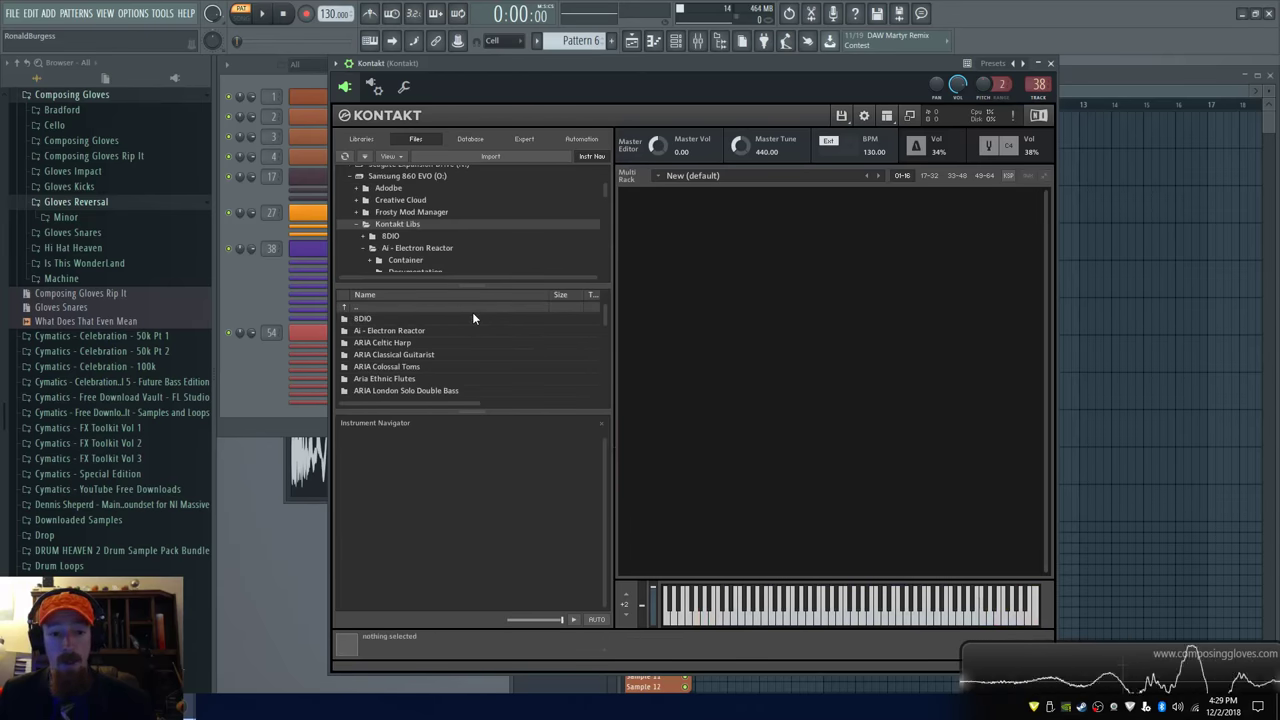
click(396, 248)
double_click(408, 317)
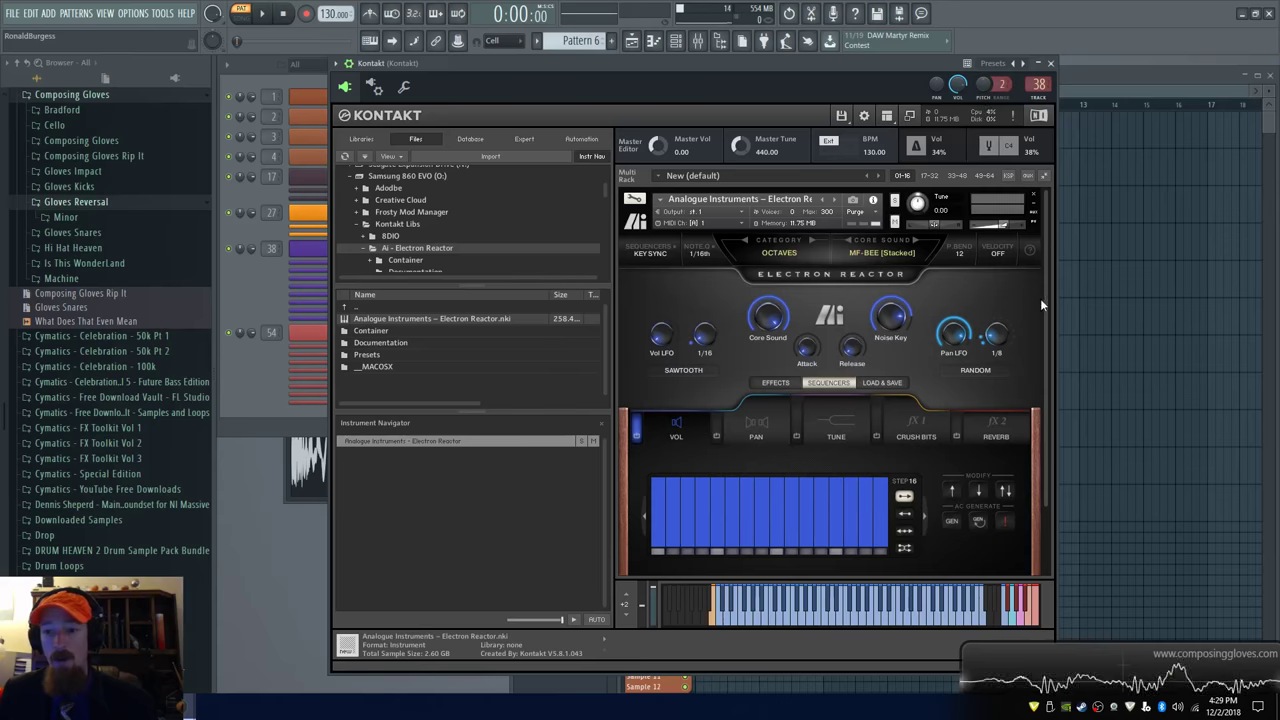
Minimise the Electron Reactor rack panel to its header strip and deselect it.
scroll(1036, 444, down, 2)
scroll(1022, 240, up, 2)
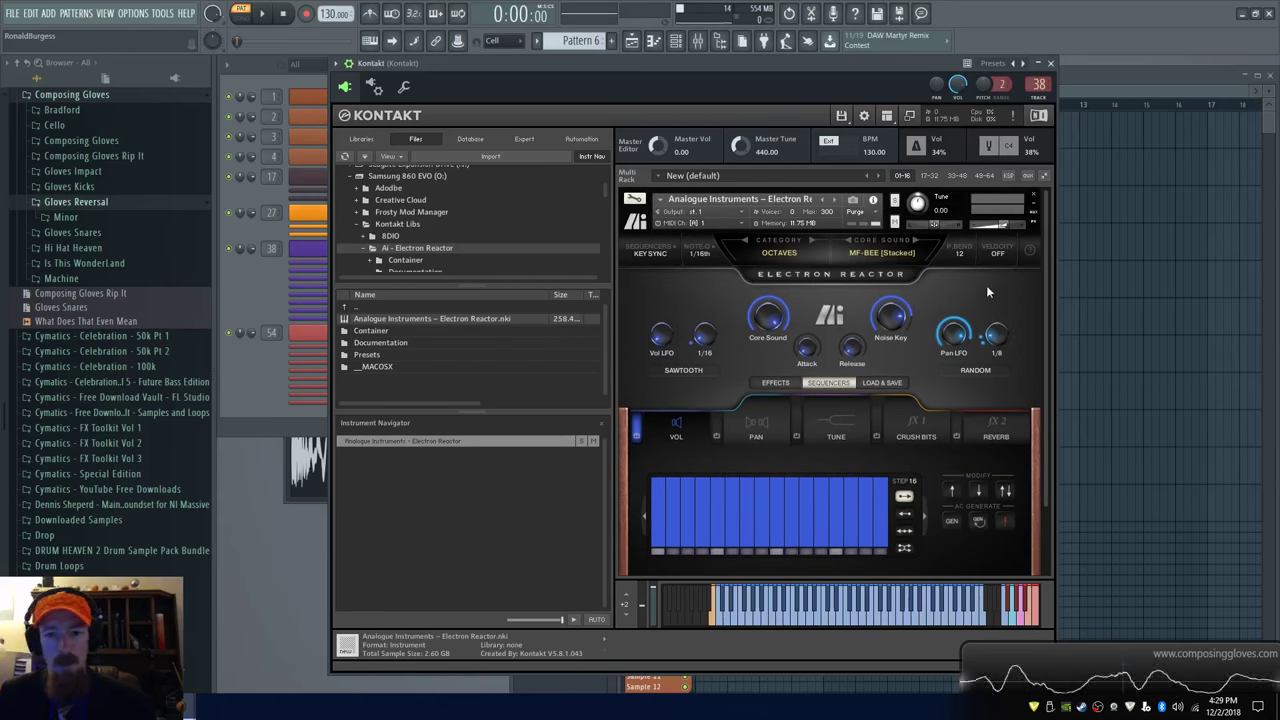
click(638, 227)
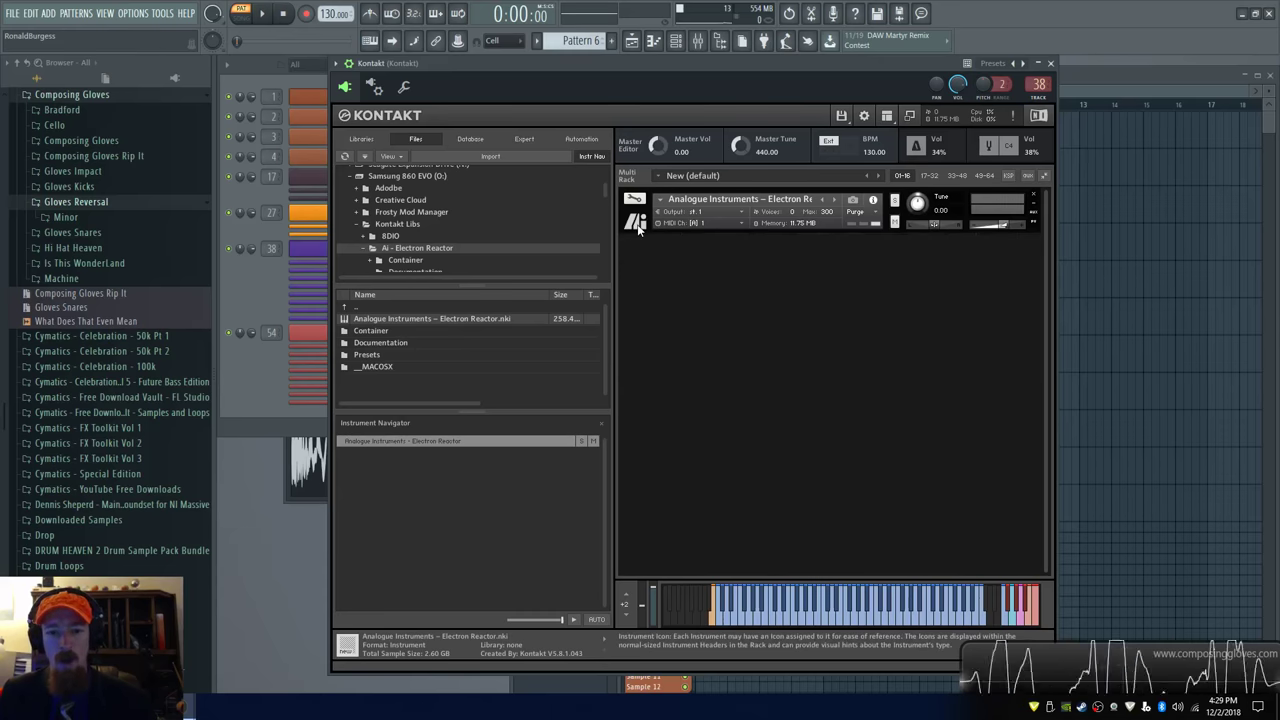
click(634, 224)
click(638, 226)
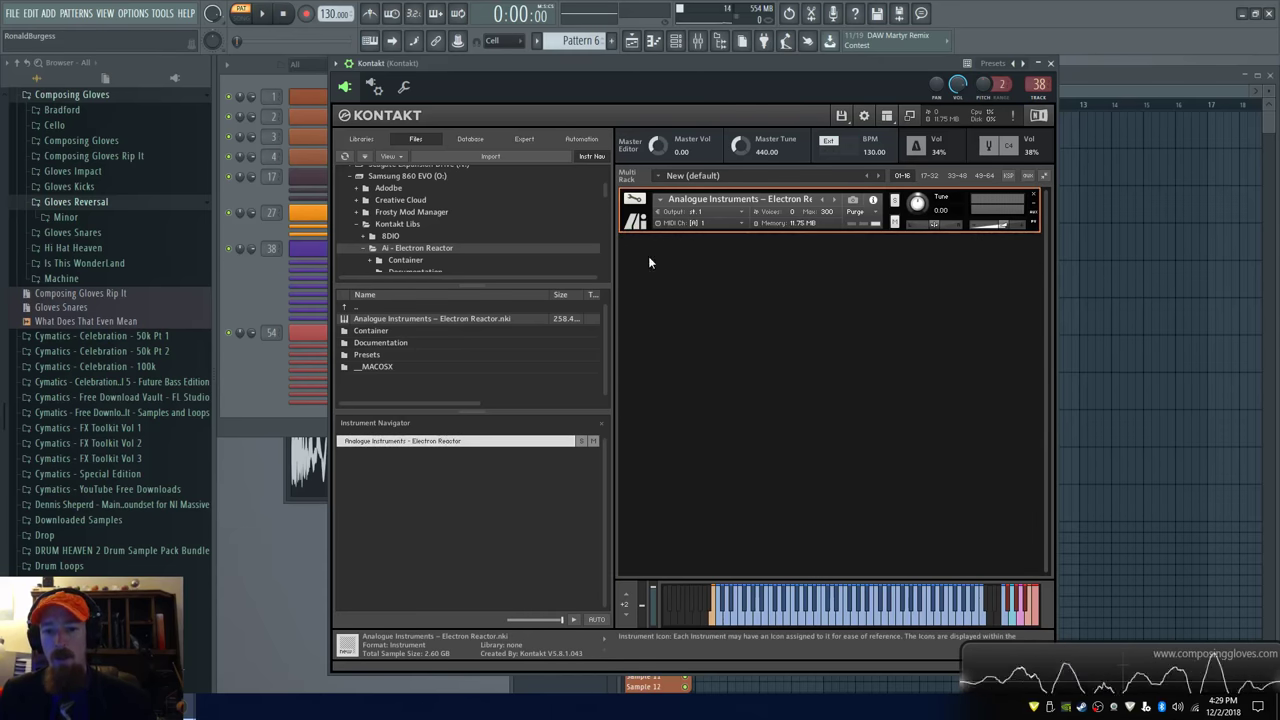
click(898, 373)
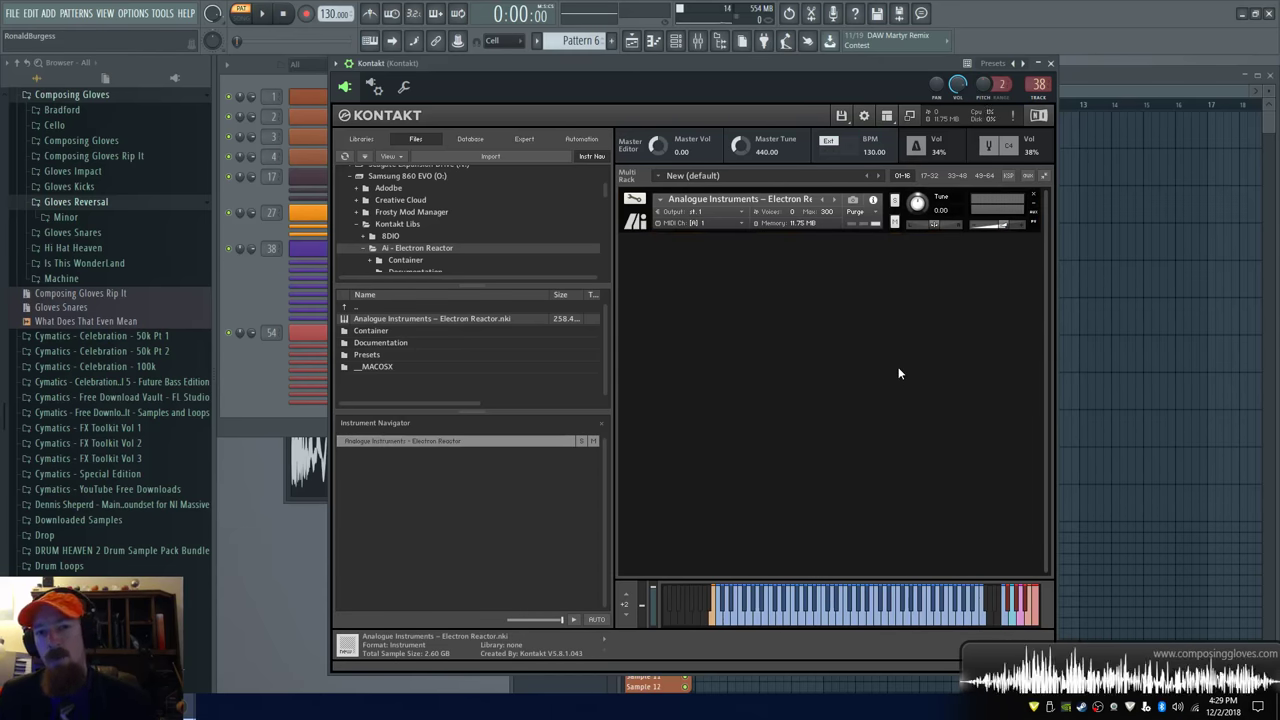